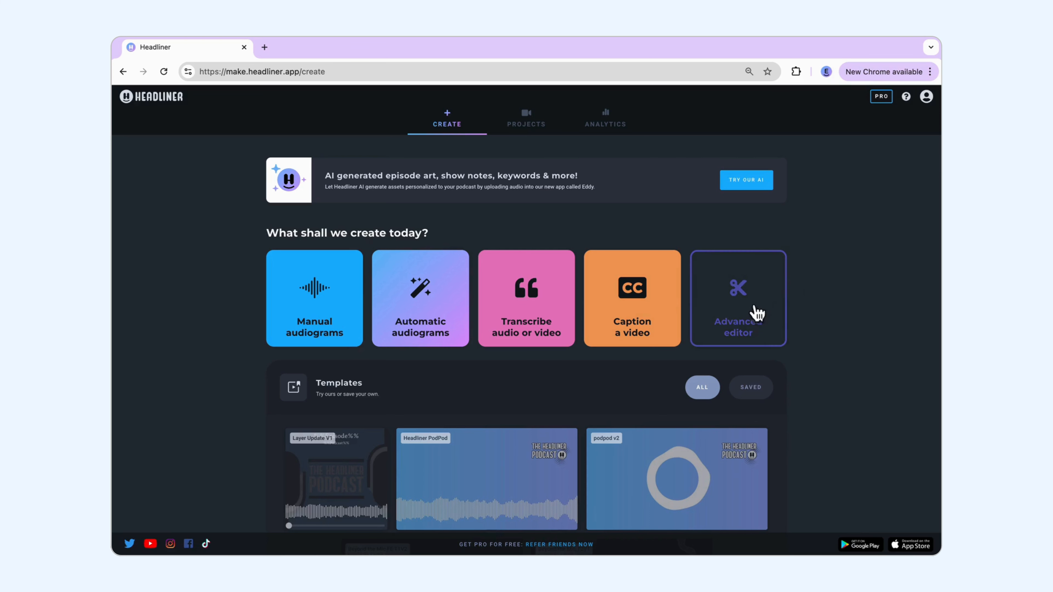
Step: Create a new advanced editor project with the square aspect ratio
click(740, 316)
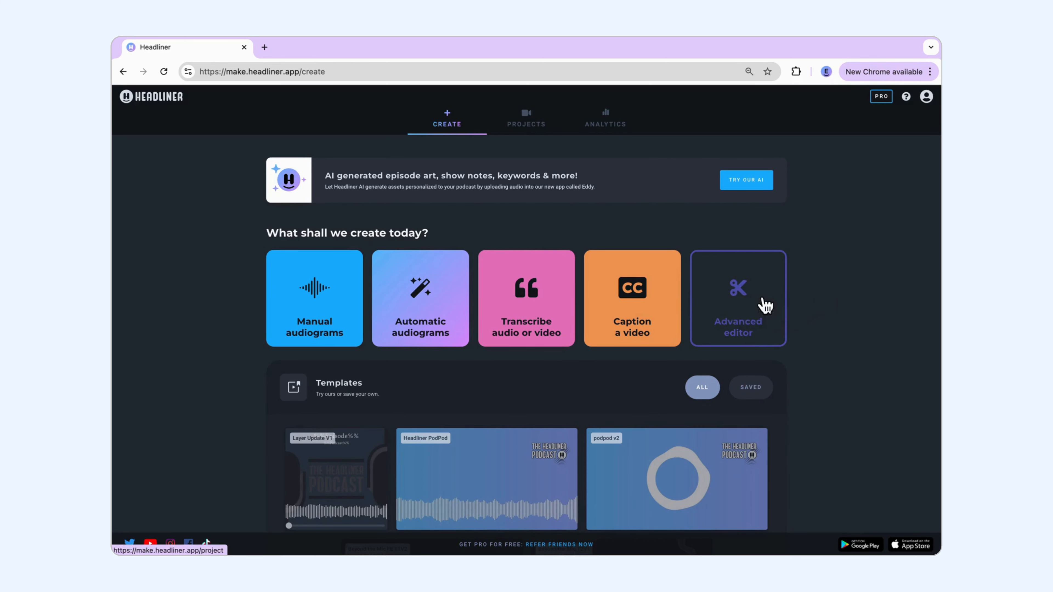
click(765, 306)
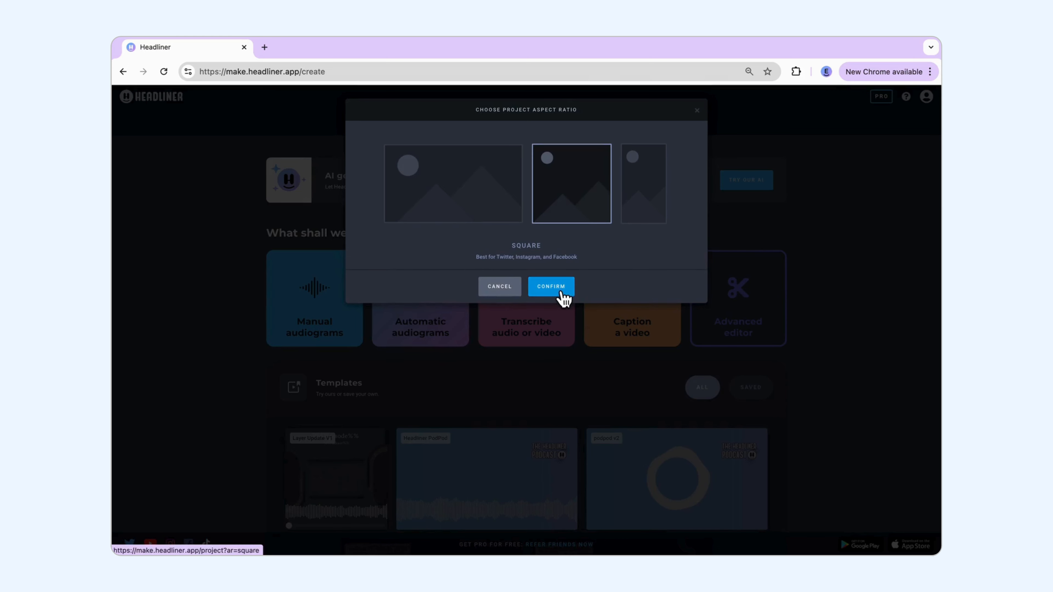
click(563, 294)
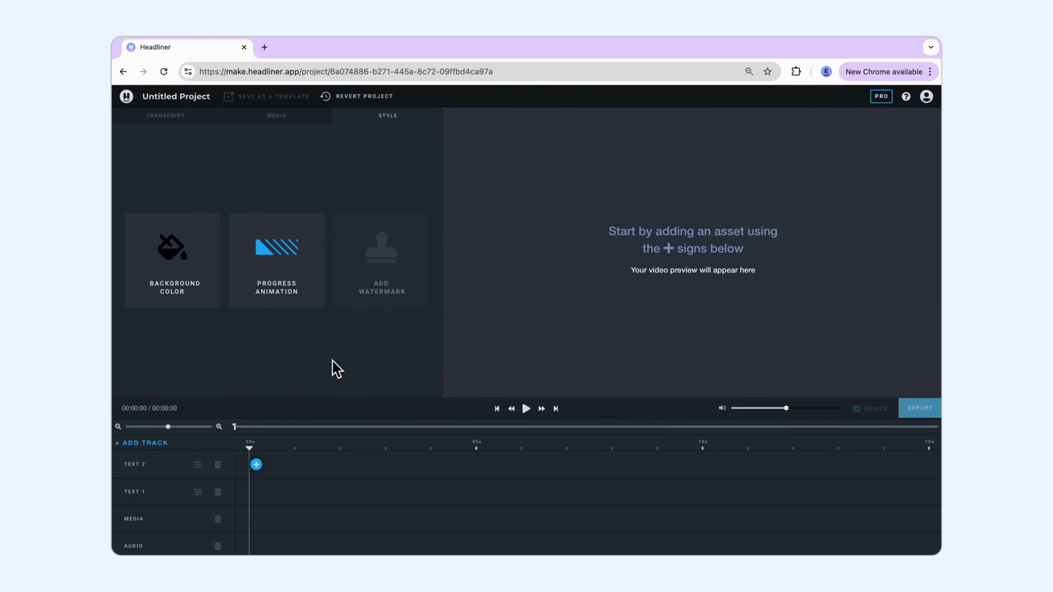
Step: Rename the untitled project as "Canva Integration"
click(183, 95)
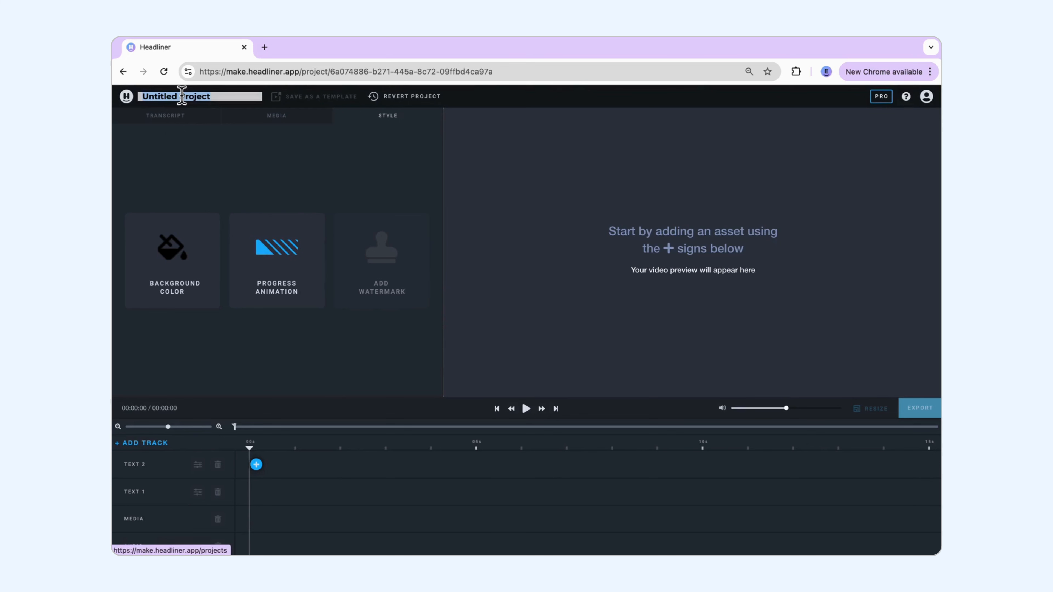
text(Canva)
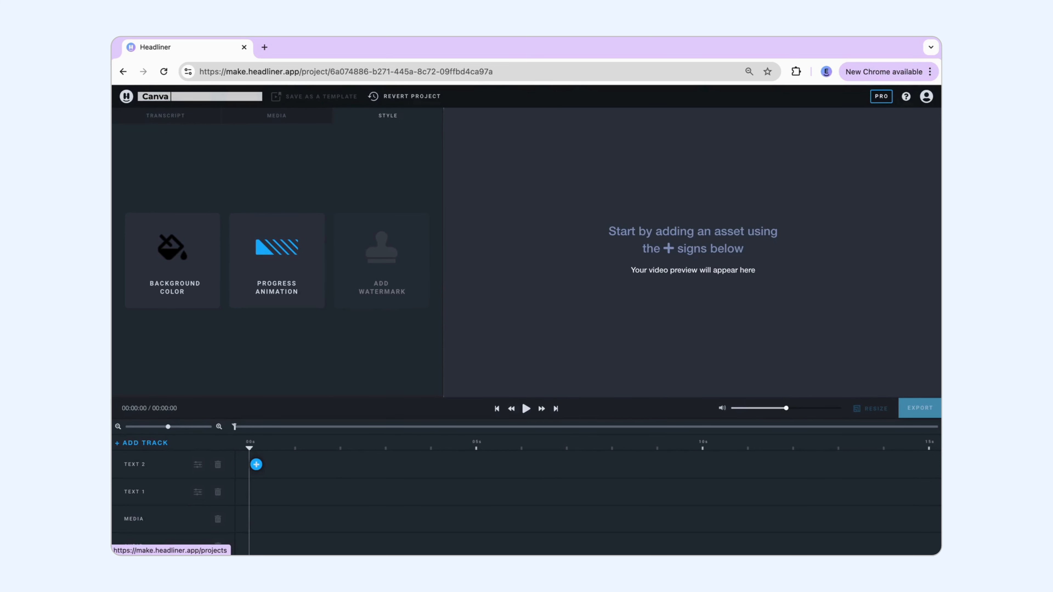
text( Integration)
click(210, 158)
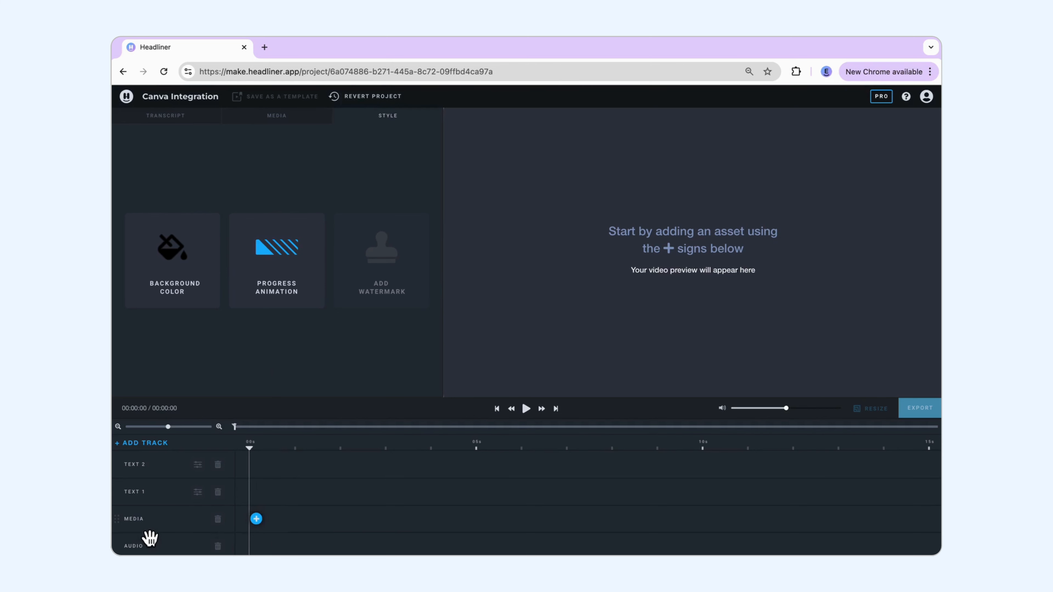
Step: Add media to the media track at the start of the timeline by creating a new image with Canva
click(257, 521)
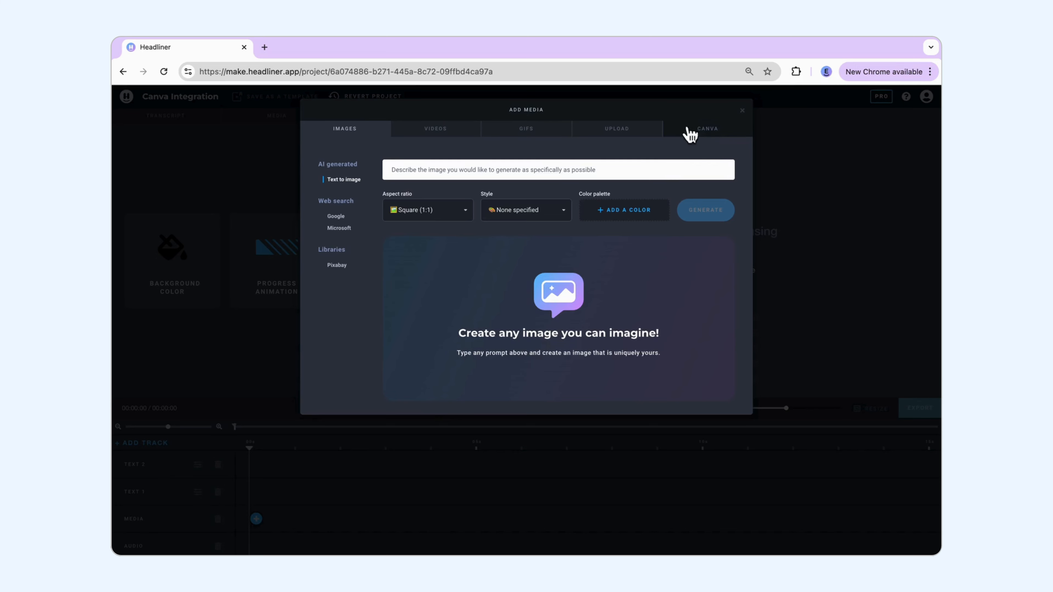
scroll(735, 139, up, 5)
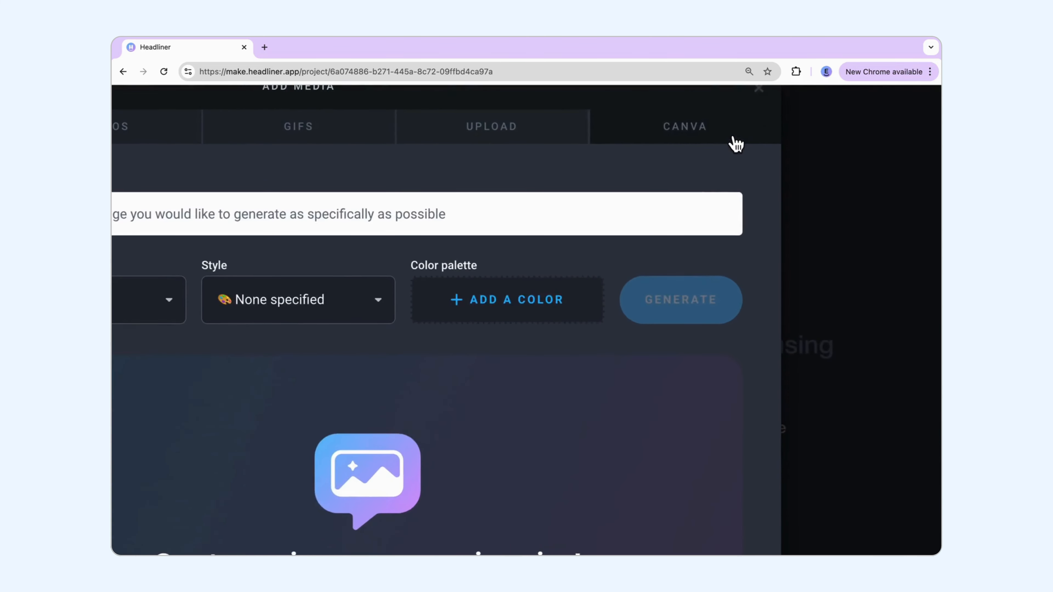
scroll(734, 138, up, 1)
click(721, 185)
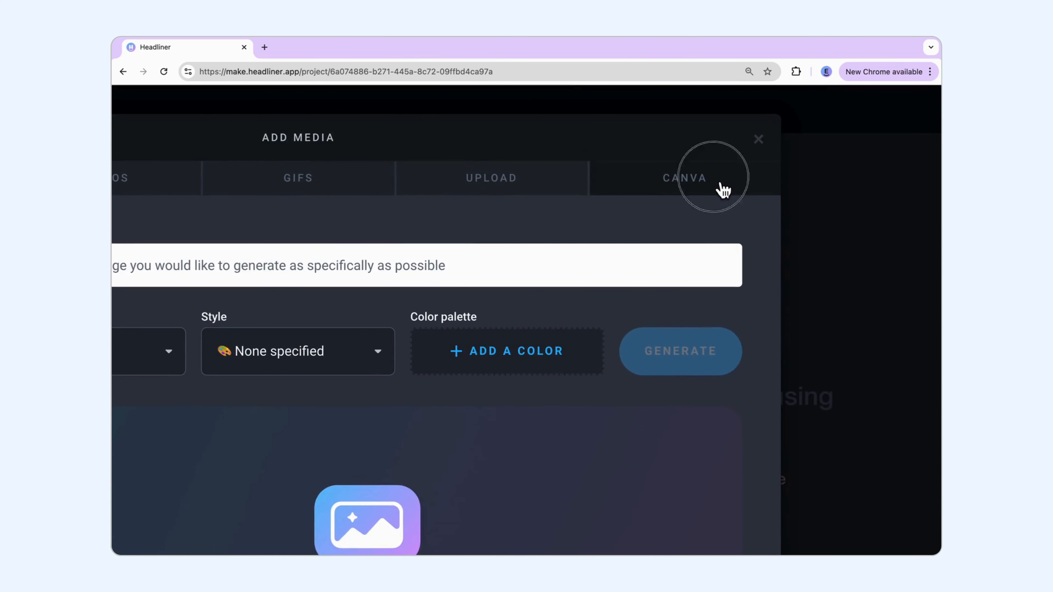
scroll(622, 406, down, 5)
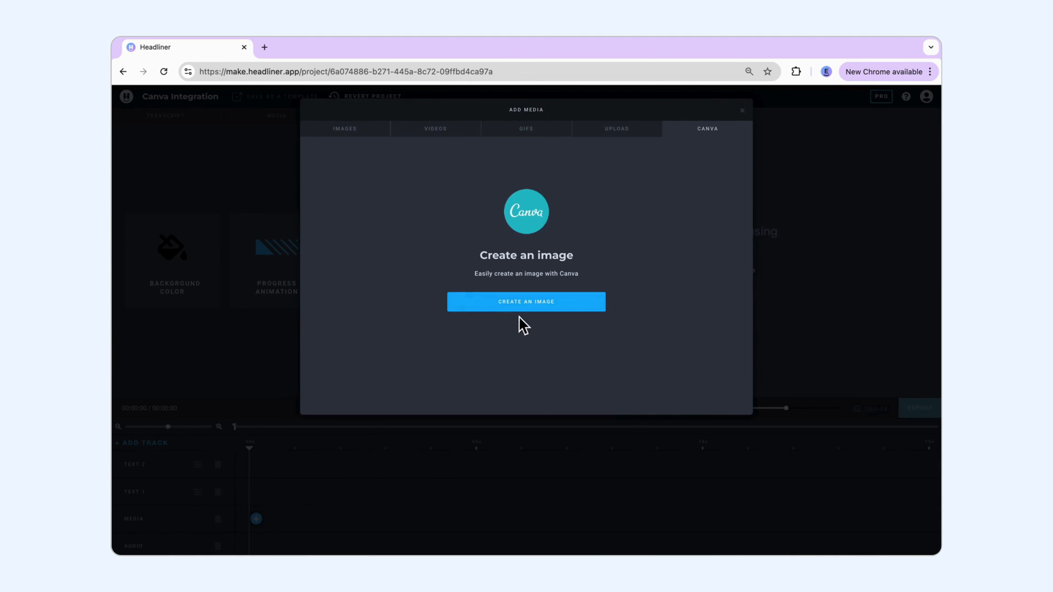
click(534, 309)
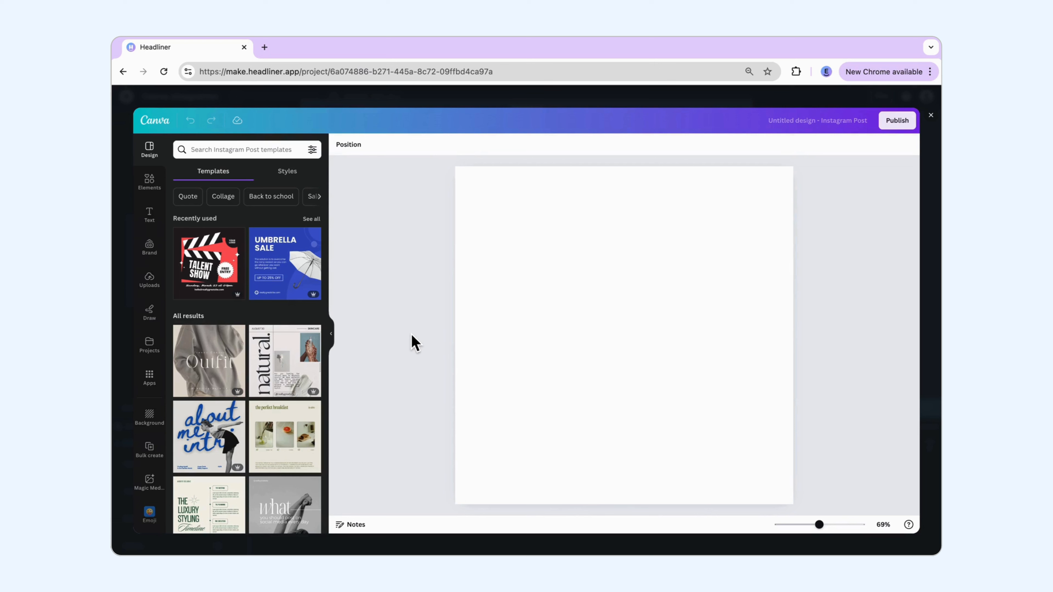
Step: Apply the "natural." skincare photo collage template to the blank Instagram post design
mouse_move(313, 397)
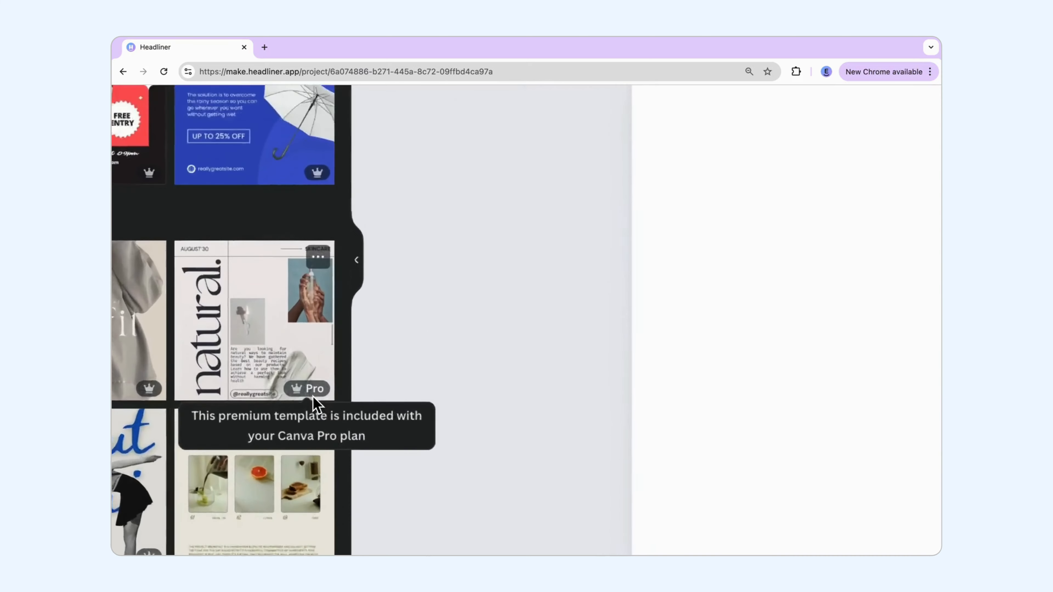
scroll(313, 396, up, 3)
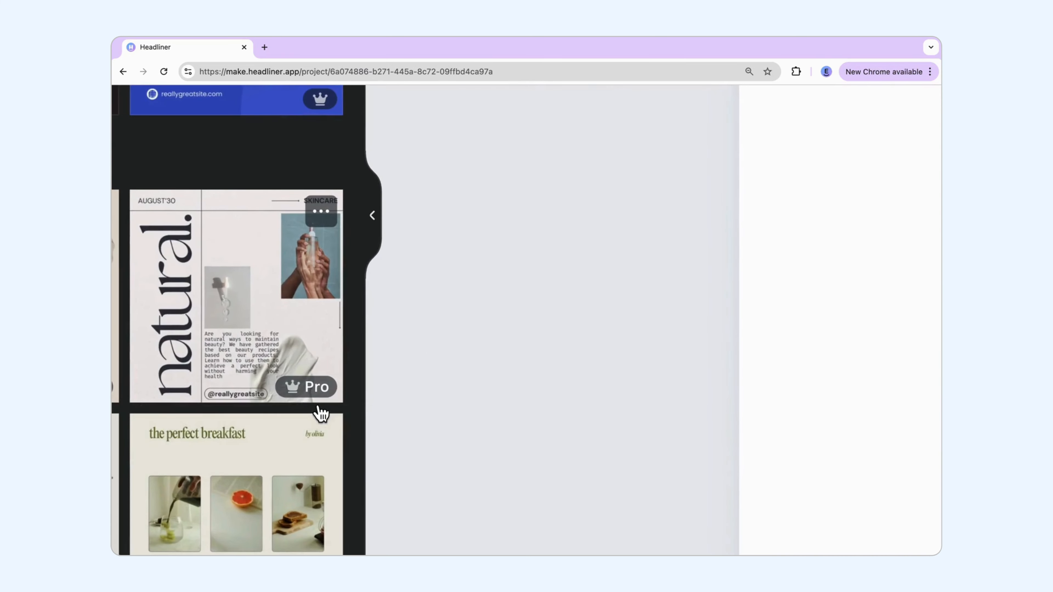
scroll(322, 413, down, 3)
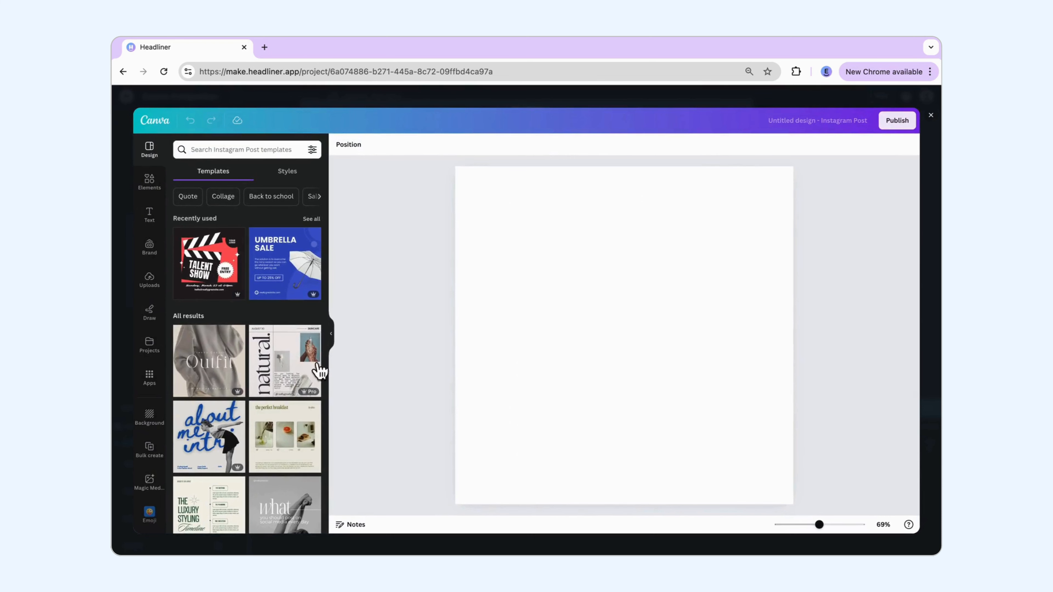
click(319, 370)
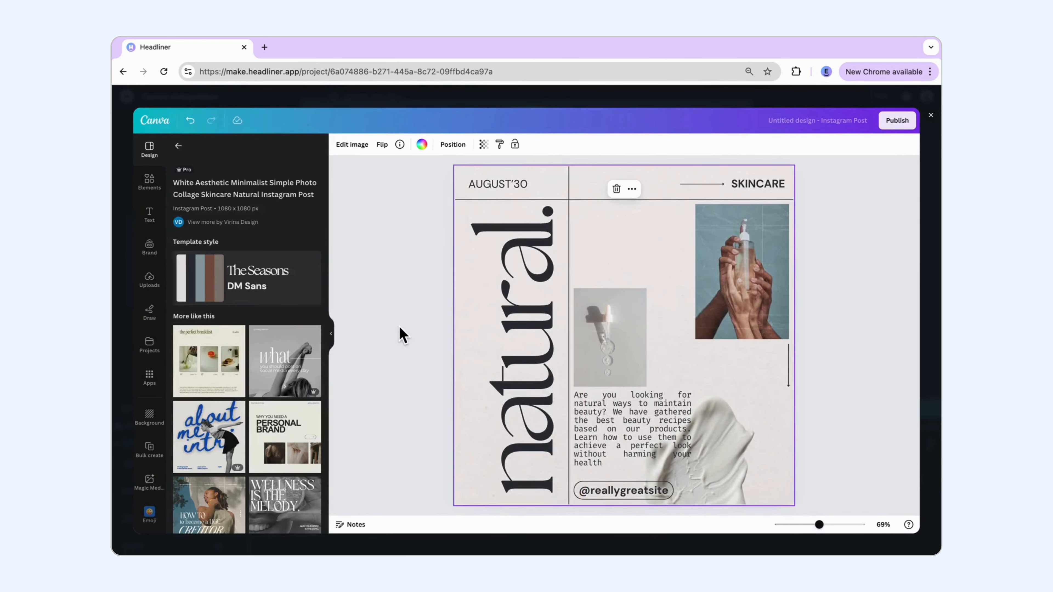
click(393, 333)
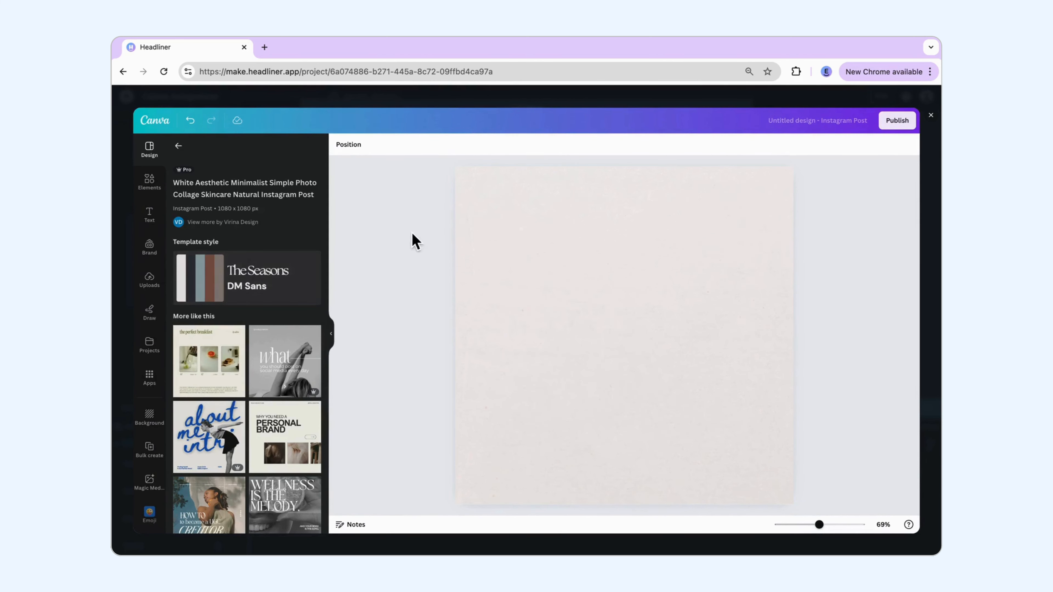
Step: Search the templates for "podcast" and apply the yellow Let's Talk Podcast template with the microphone
click(178, 146)
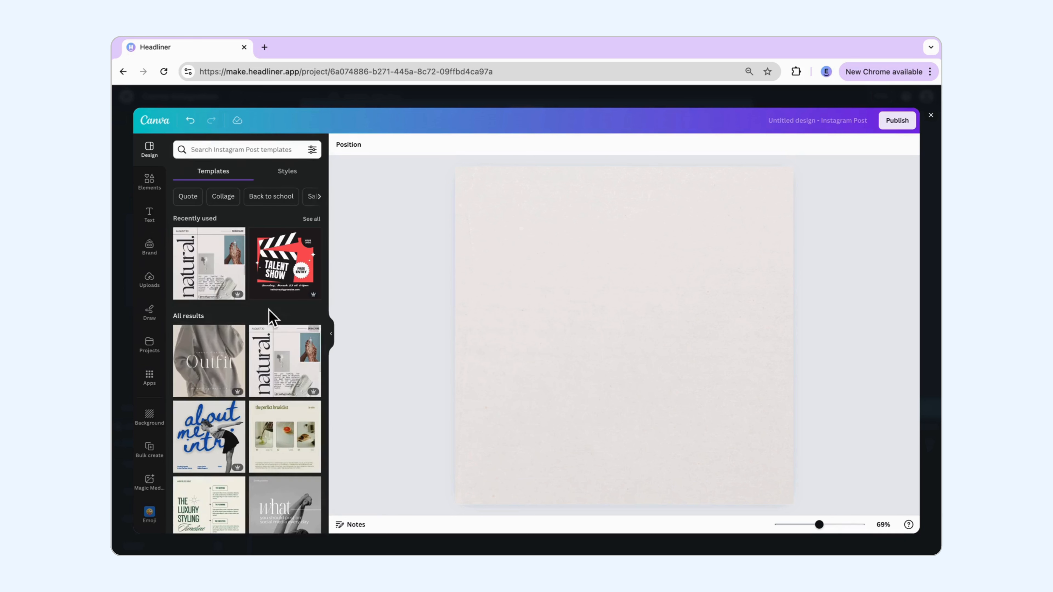
click(241, 158)
text(podcast)
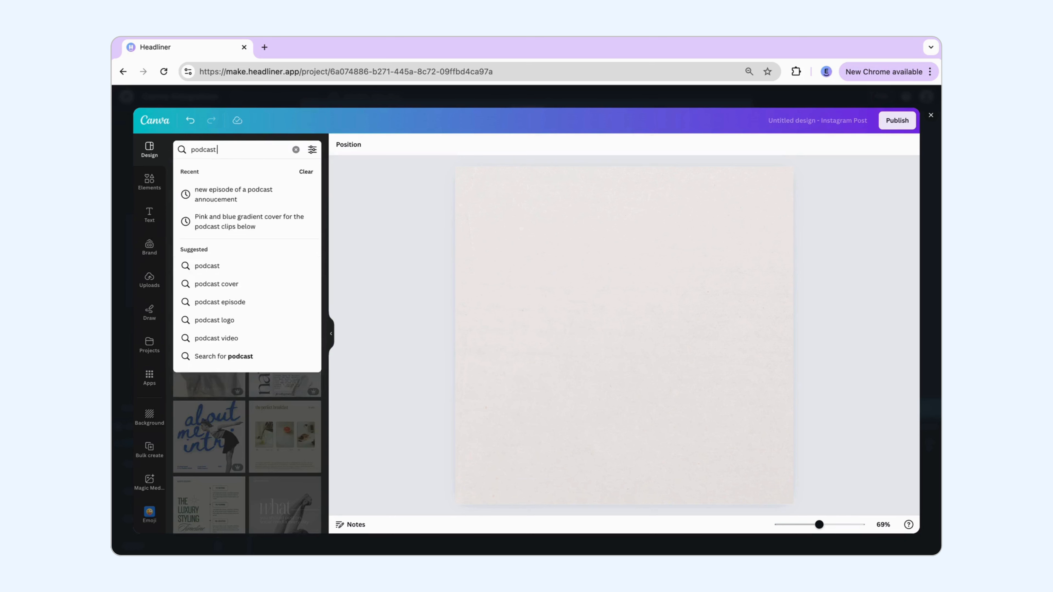
key(Return)
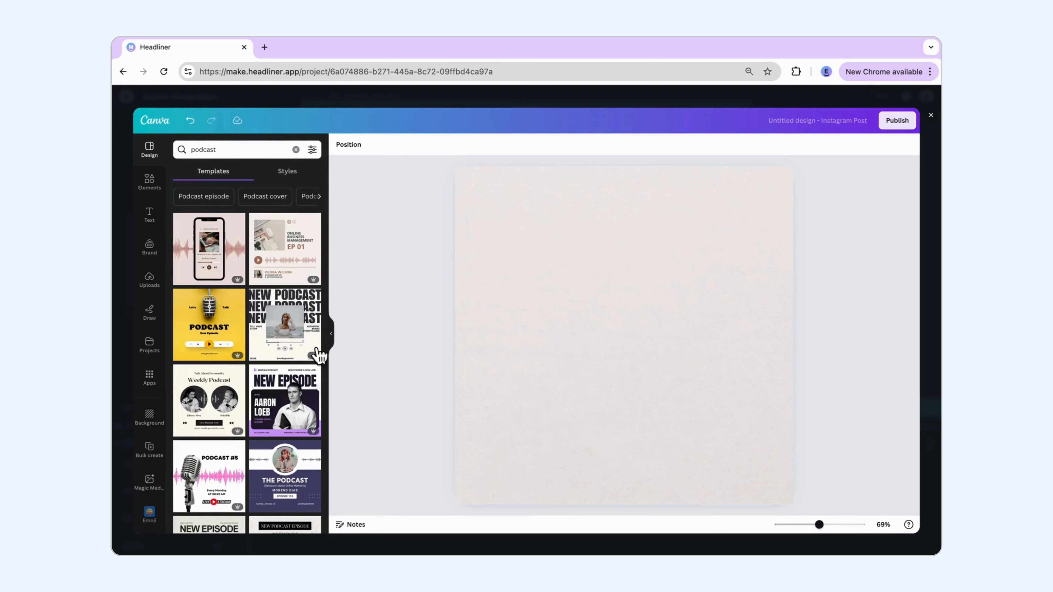
scroll(313, 350, down, 5)
scroll(313, 351, down, 8)
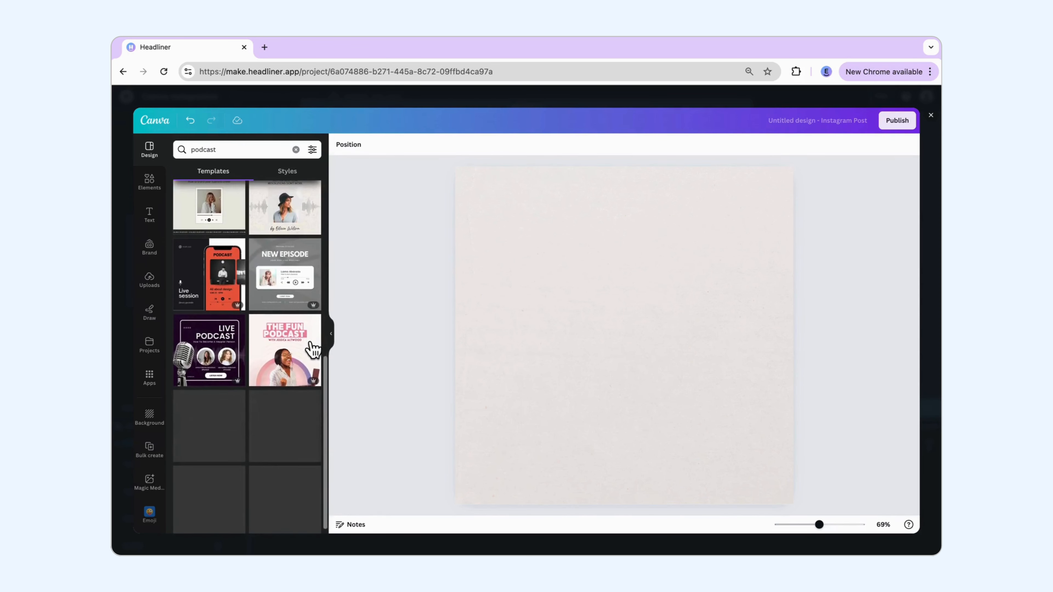
scroll(324, 430, up, 12)
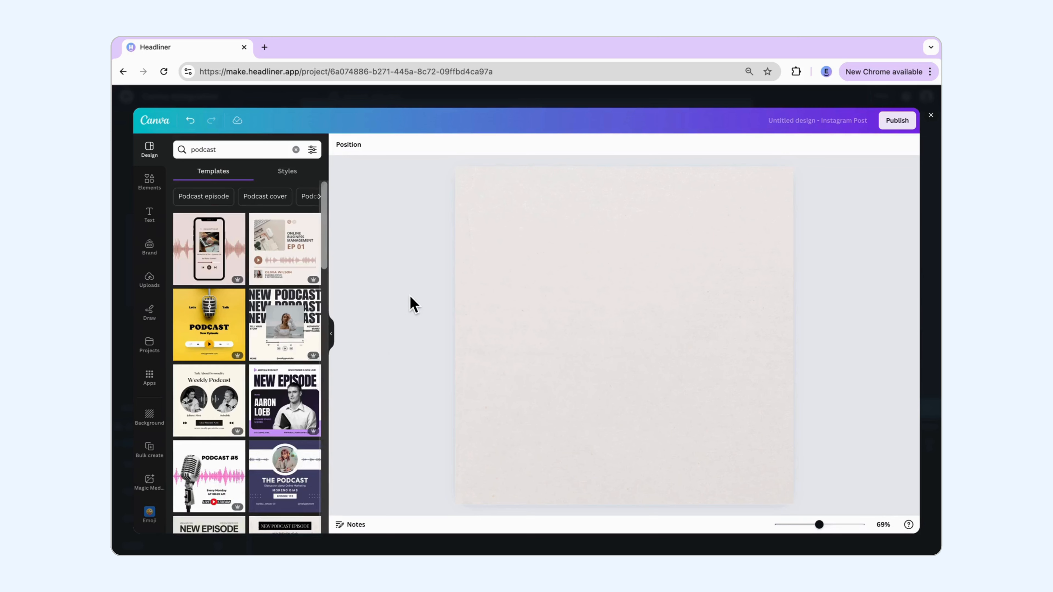
click(242, 325)
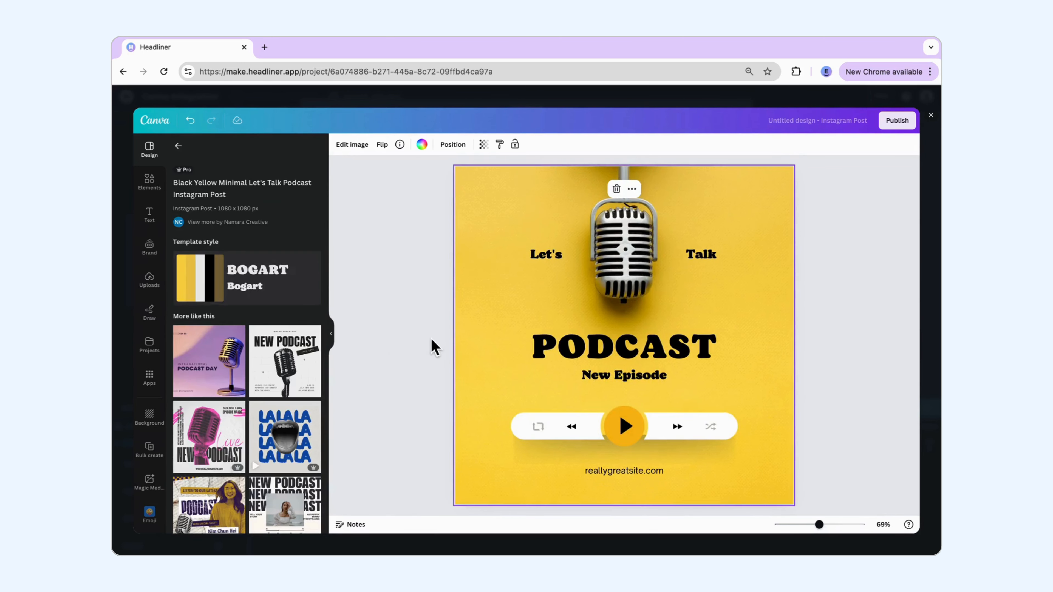
Step: Delete the reallygreatsite.com text and insert the black HEADLINER logo found by searching the uploads for "headliner logo"
click(661, 472)
key(Delete)
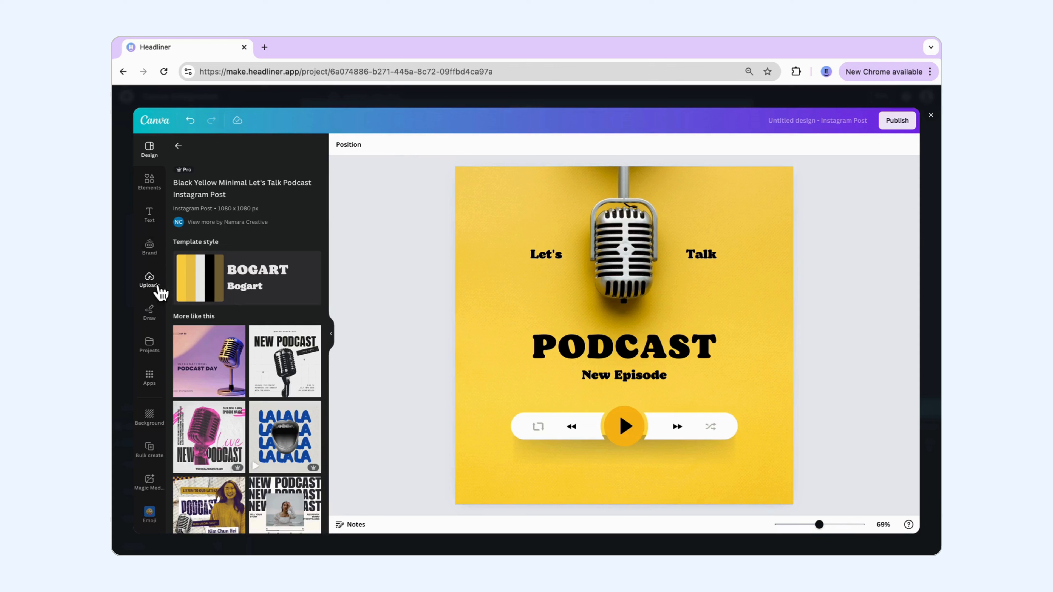
click(157, 287)
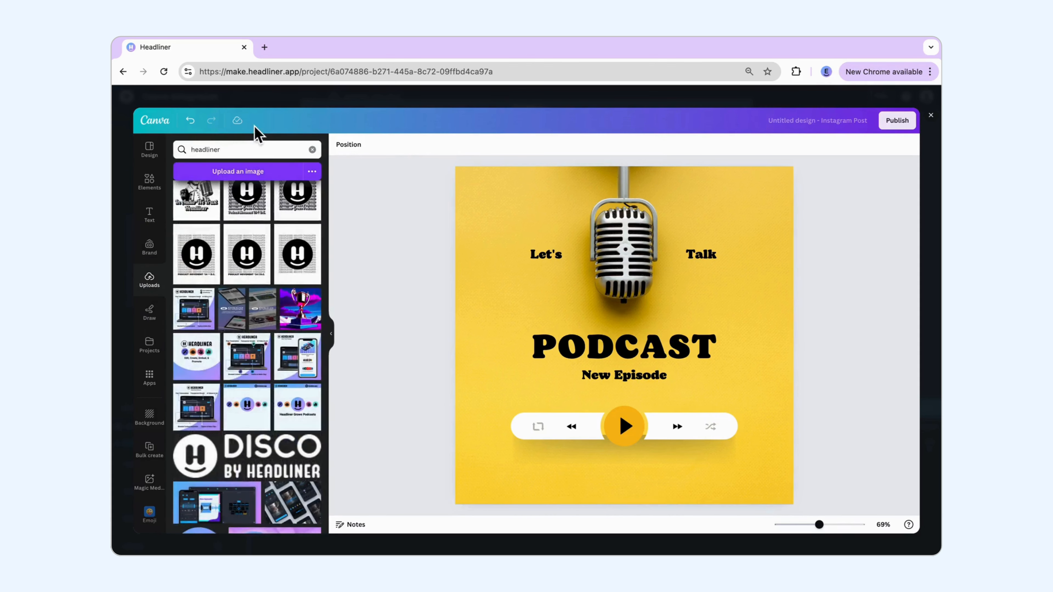
click(256, 149)
text(logo)
key(Return)
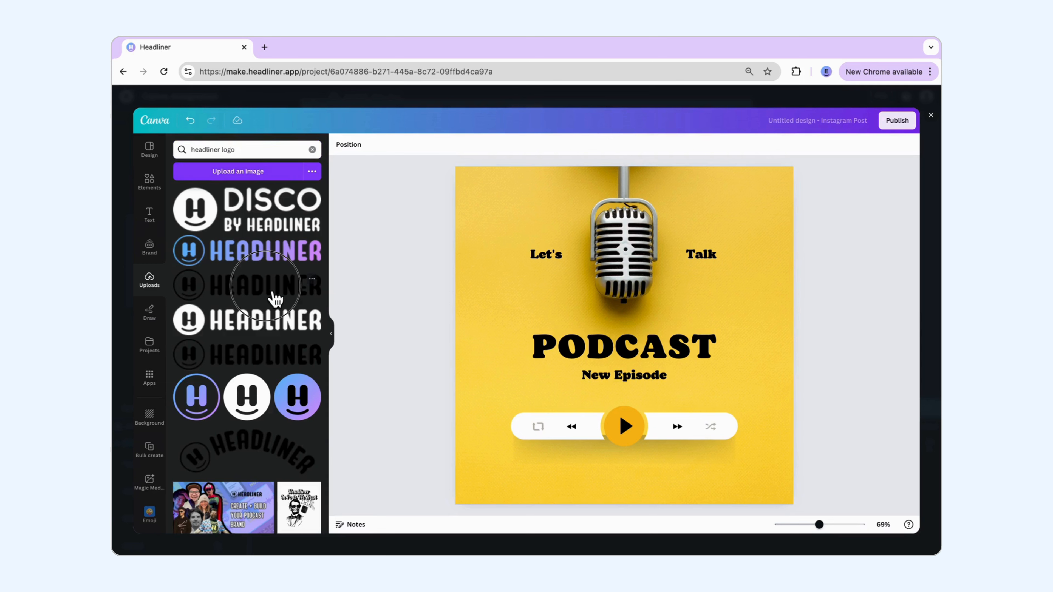
click(274, 297)
Step: Shrink the HEADLINER logo and center it below the player bar, where the website text was
drag(663, 326, 672, 463)
drag(766, 442, 658, 466)
drag(588, 485, 636, 482)
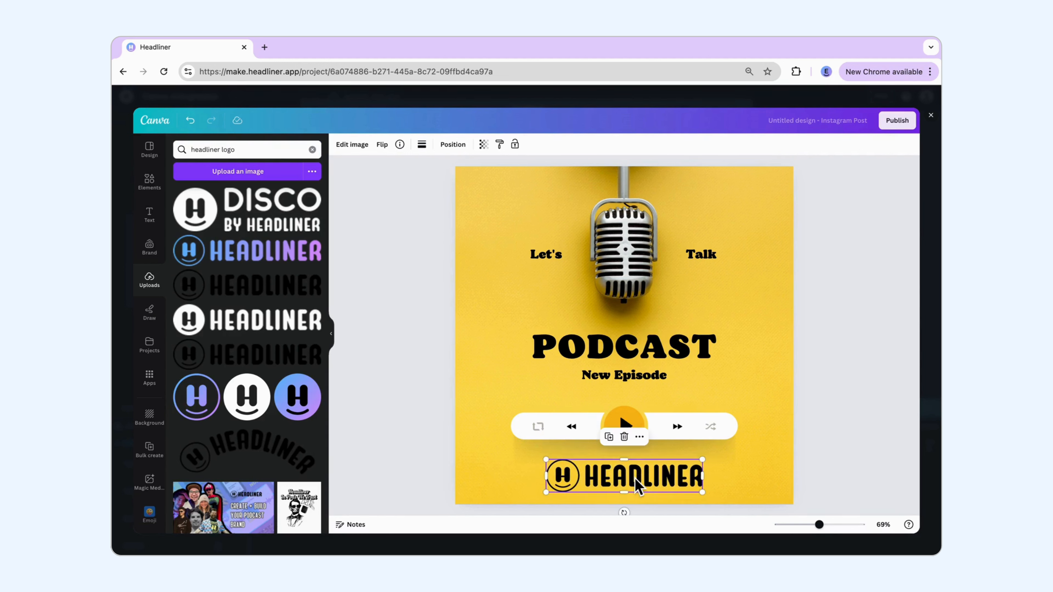
click(838, 412)
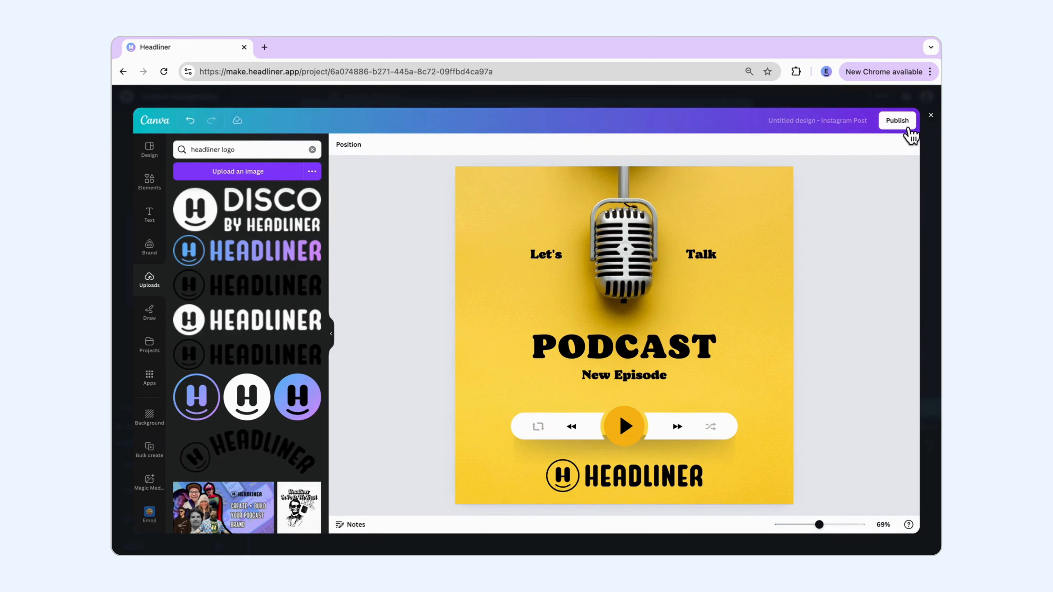
Step: Publish the Canva design to the project and scale the image down slightly within the square frame
click(908, 129)
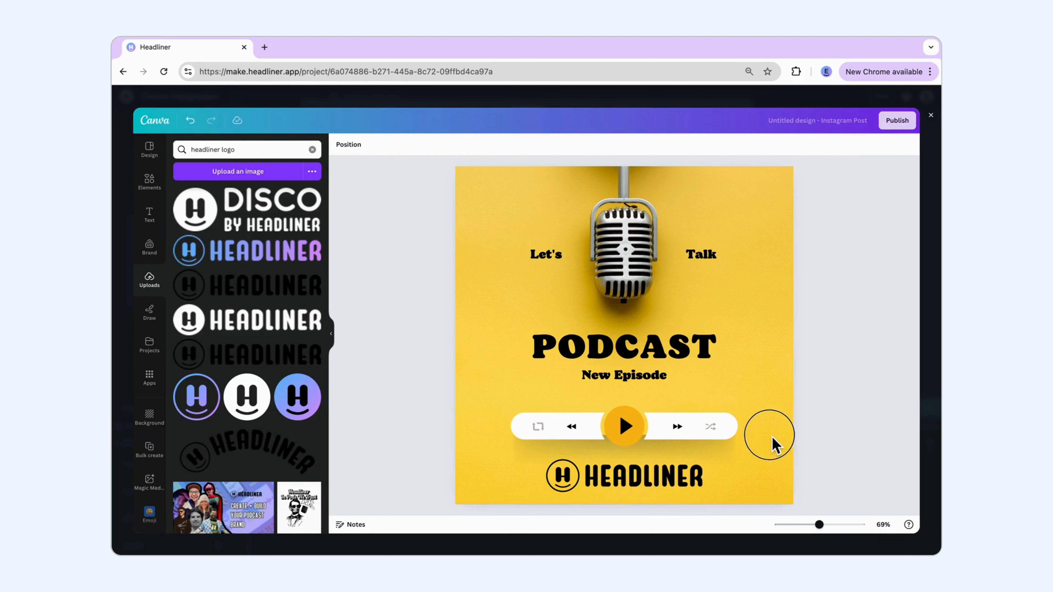
click(903, 132)
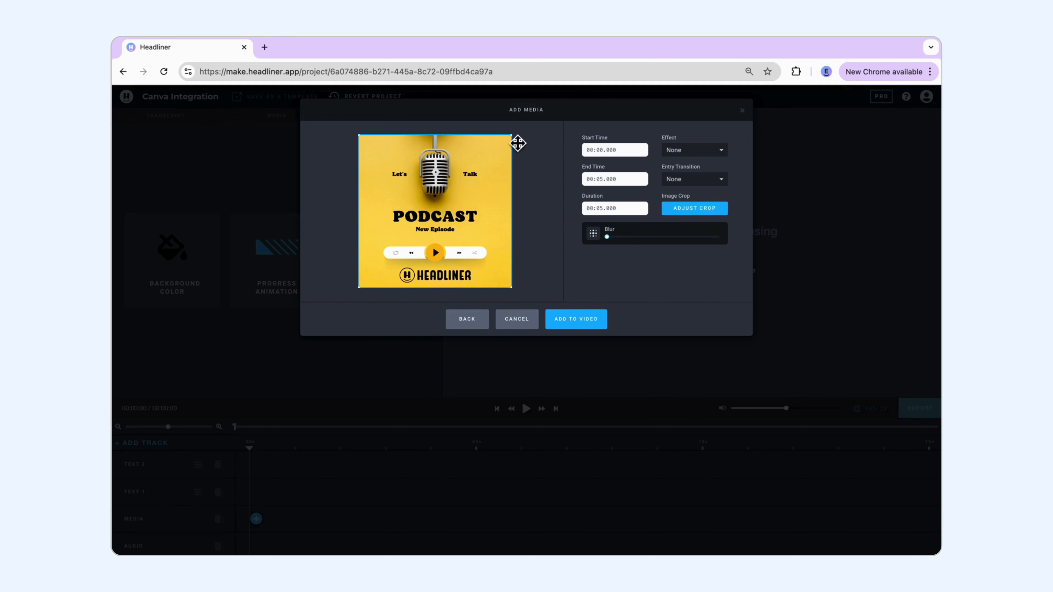
drag(512, 135, 479, 182)
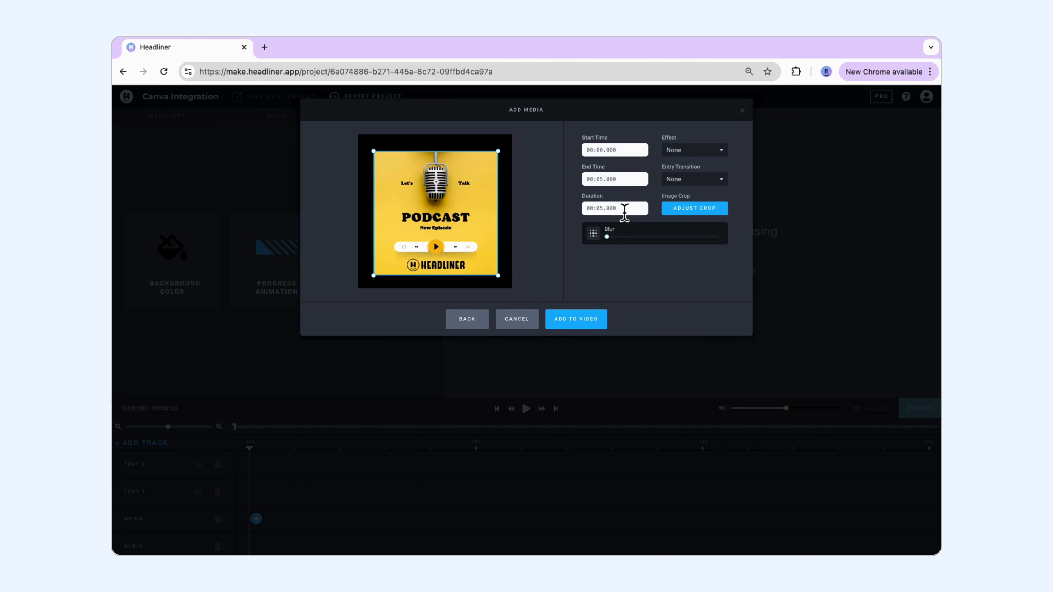
drag(599, 211, 634, 213)
click(607, 237)
mouse_move(608, 238)
mouse_down()
mouse_move(650, 237)
mouse_move(606, 244)
mouse_up()
Step: Add the image to the video with the Rotating Cube effect and the Dissolve entry transition
click(689, 153)
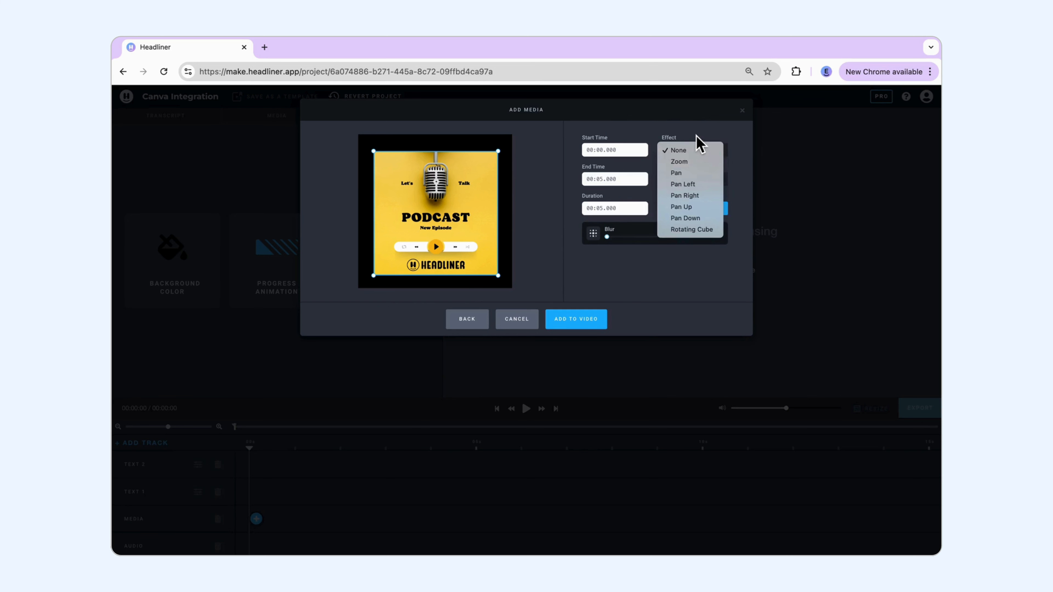
click(692, 232)
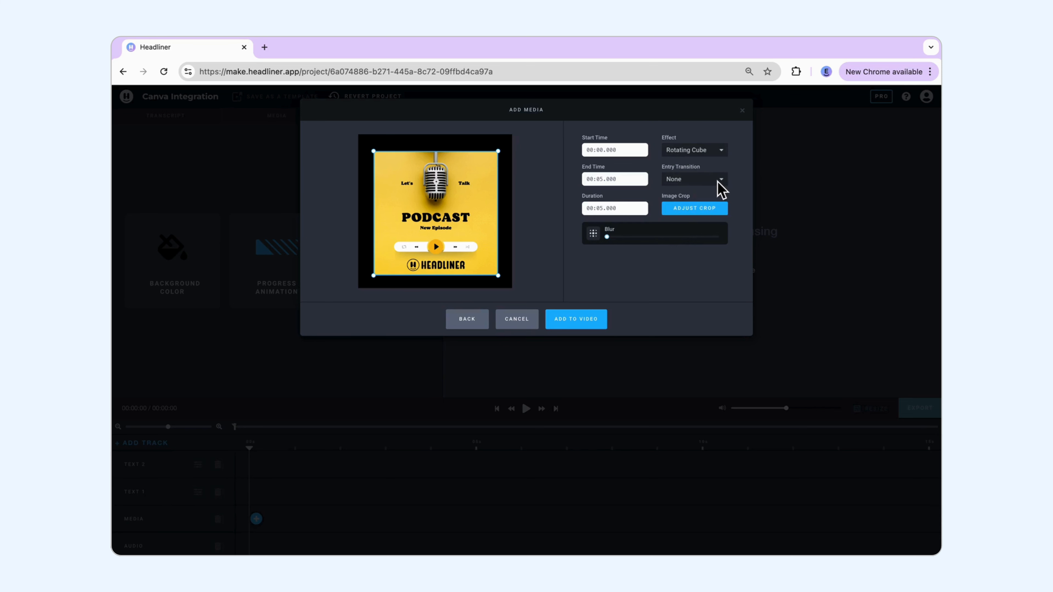
click(718, 180)
click(718, 181)
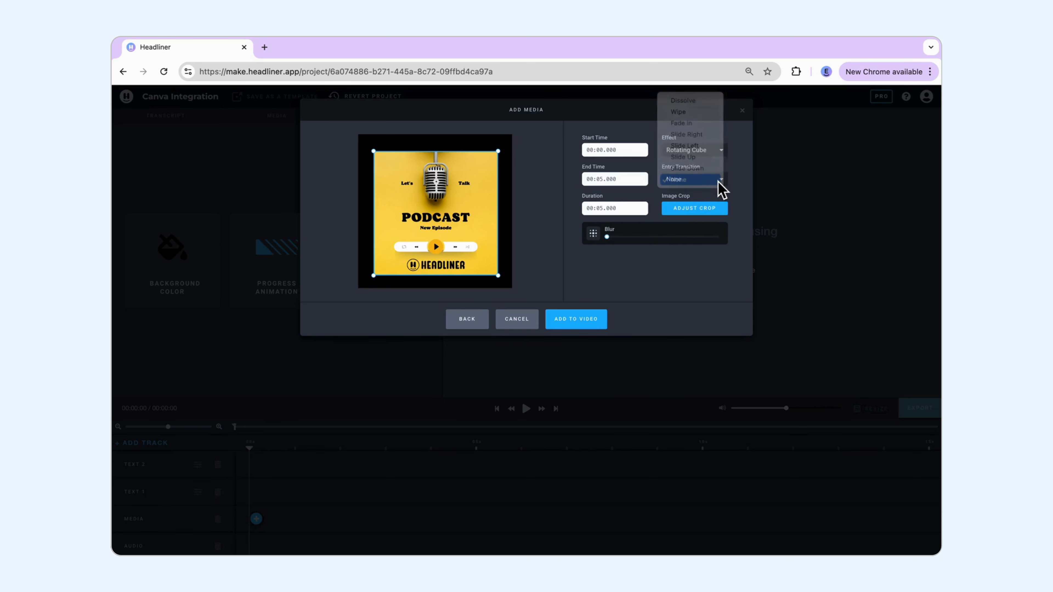
click(718, 181)
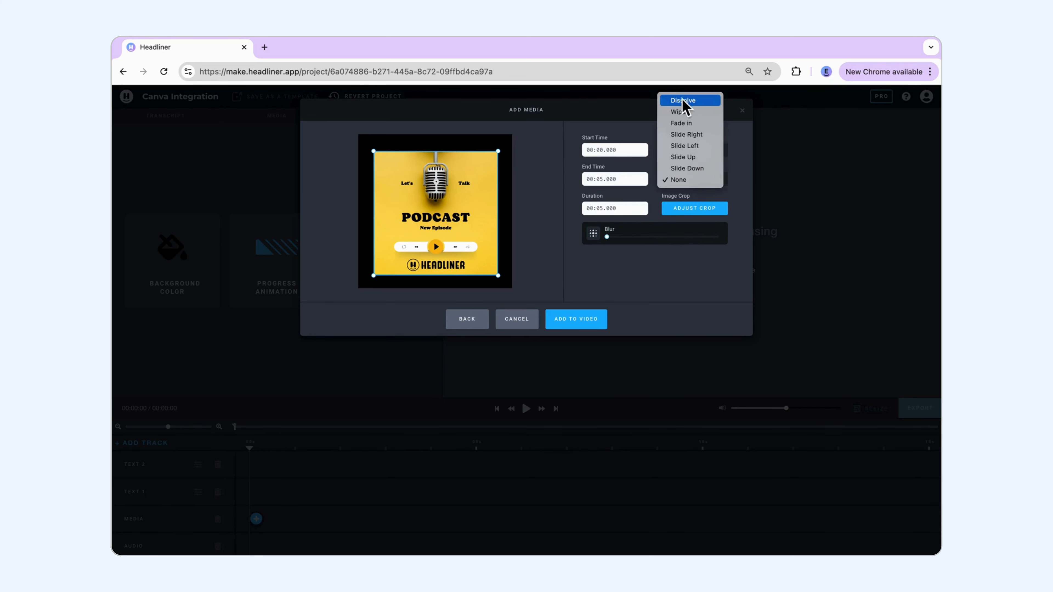
click(688, 102)
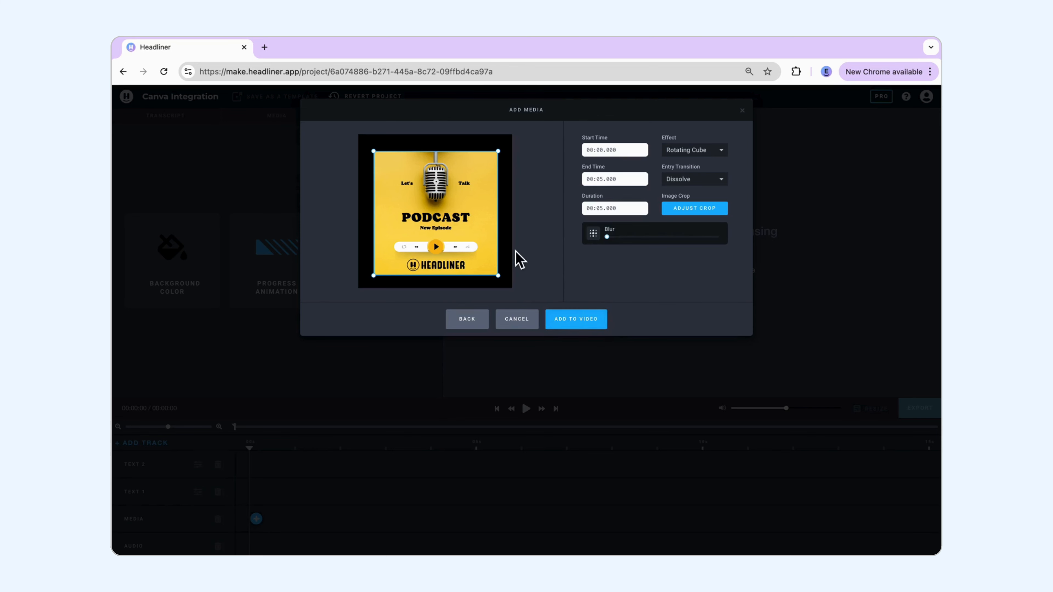
click(597, 330)
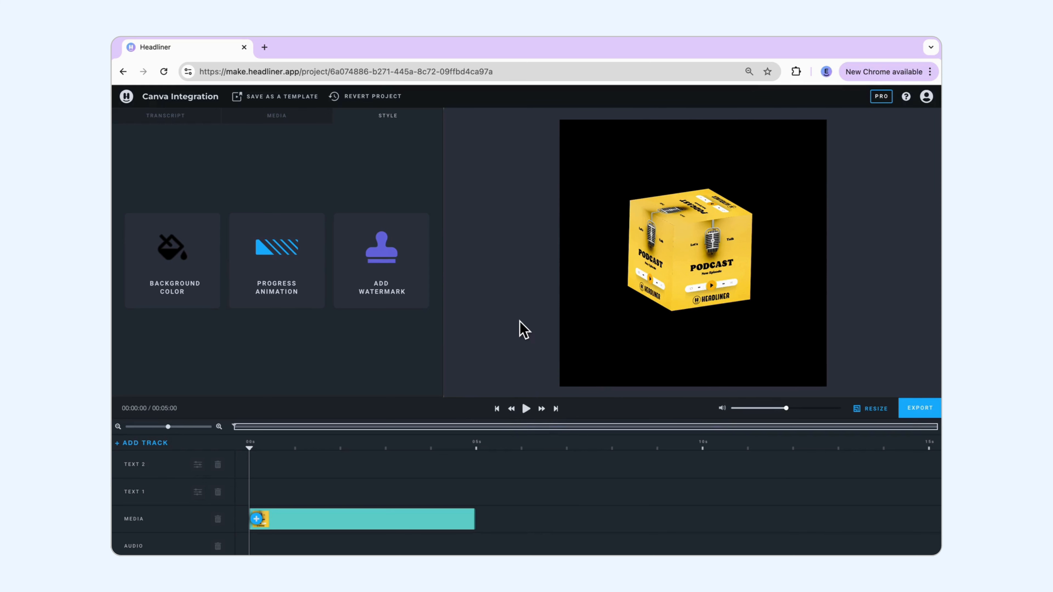
Step: Play the video from the start to preview the rotating cube animation
click(535, 417)
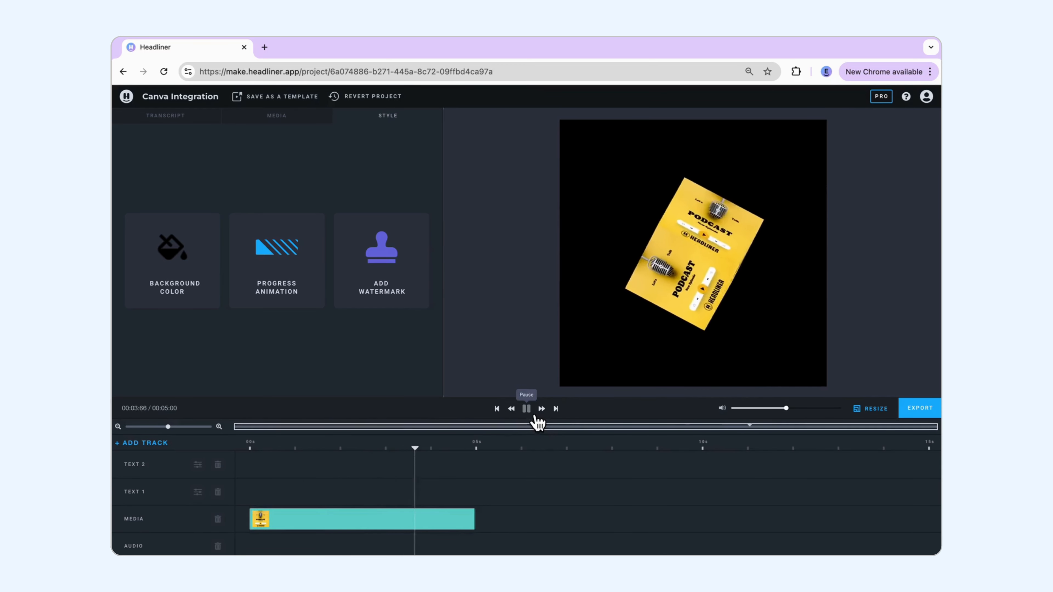
Step: Add a 5-second clip of "Headliner PodPod Podcast Games...but not the Olympics" to the start of the background audio track
scroll(251, 549, down, 1)
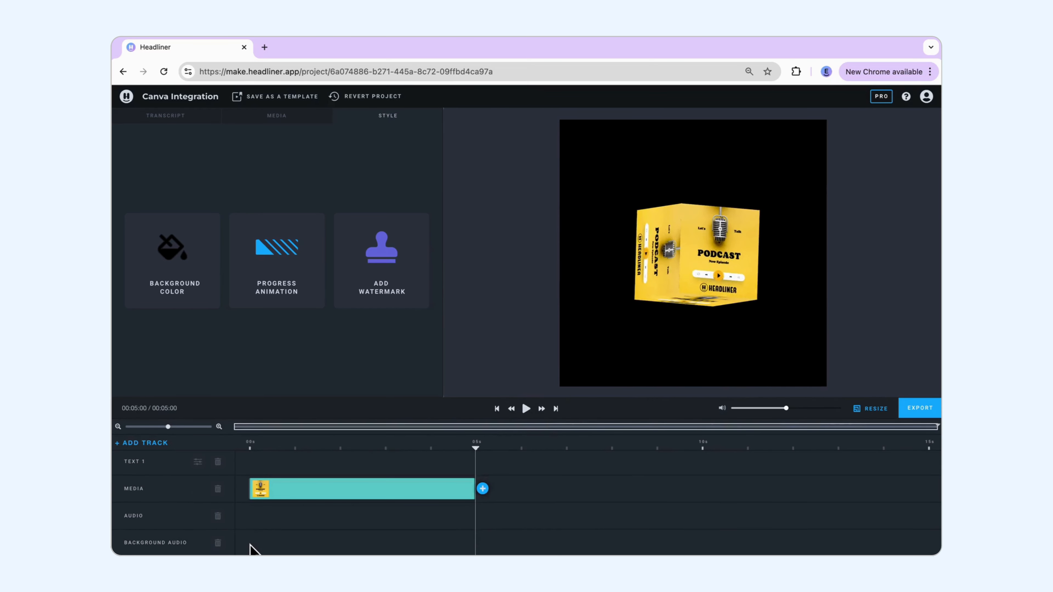
mouse_move(263, 549)
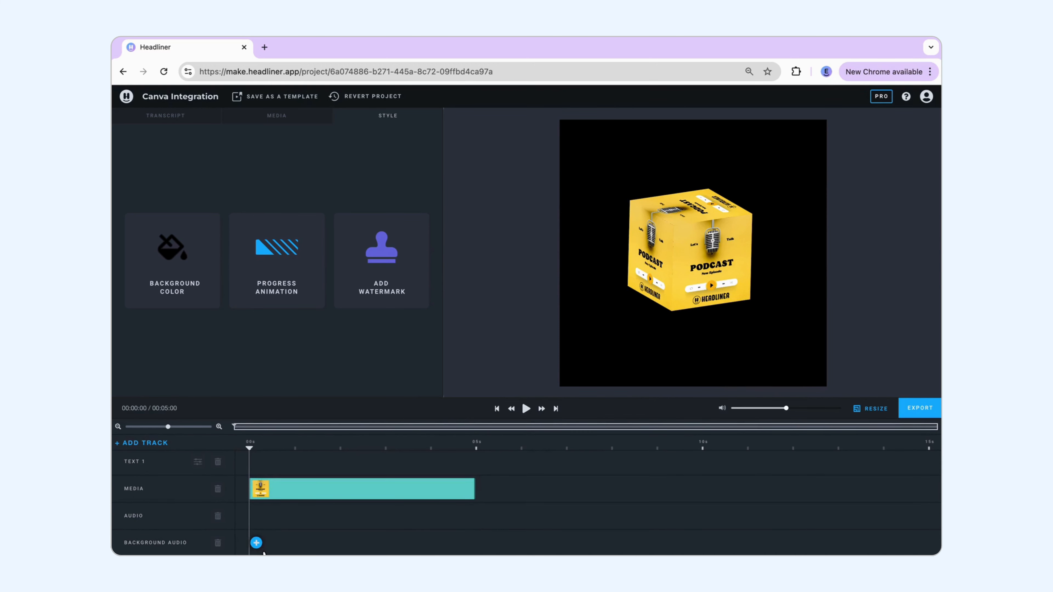
click(258, 545)
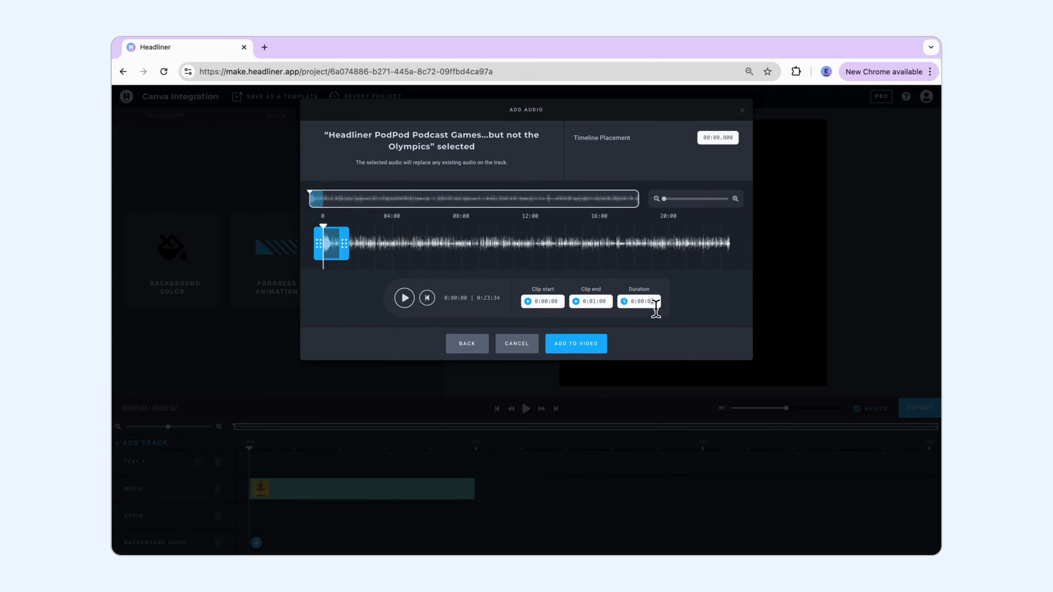
text(5)
click(668, 327)
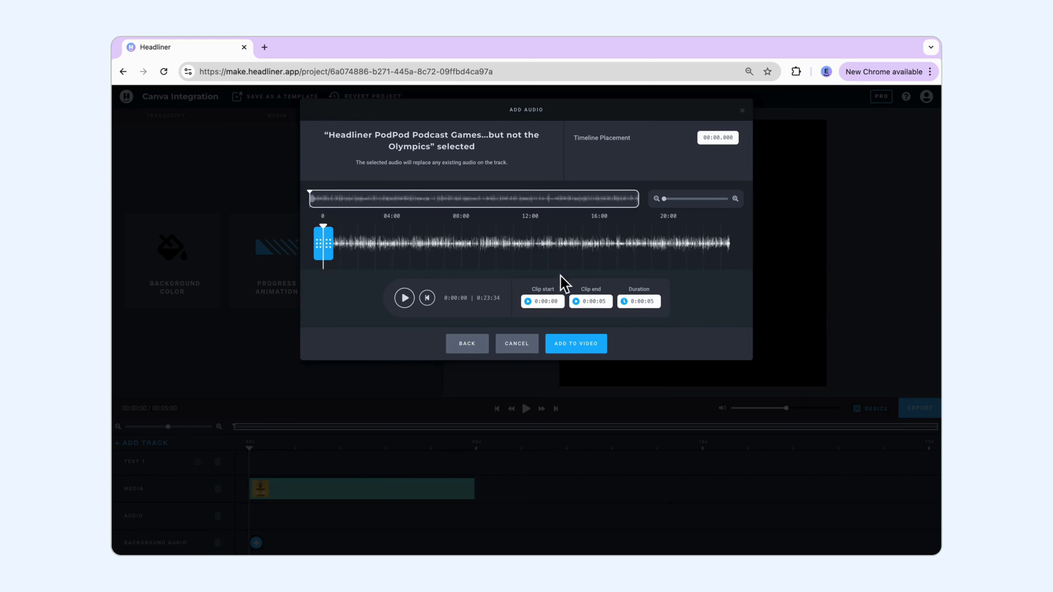
click(586, 348)
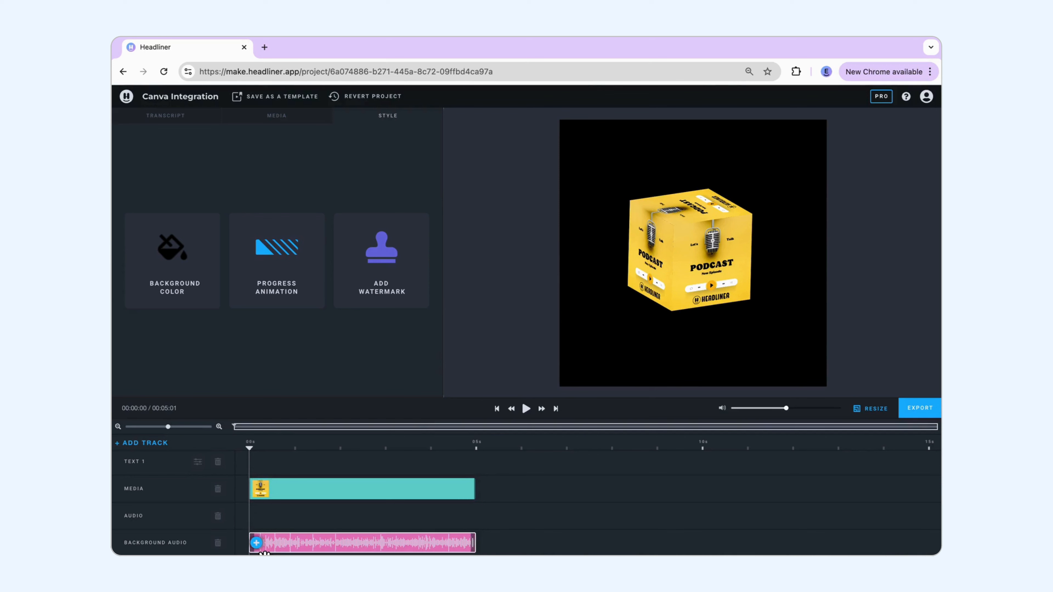
Step: Add a Waveform track to the timeline
scroll(248, 470, up, 2)
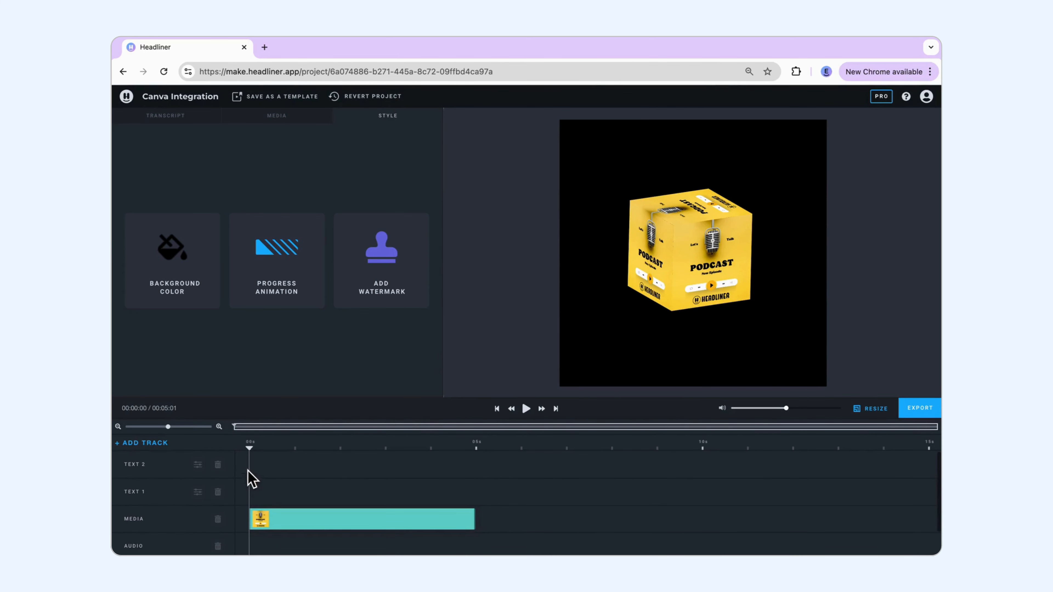
click(276, 116)
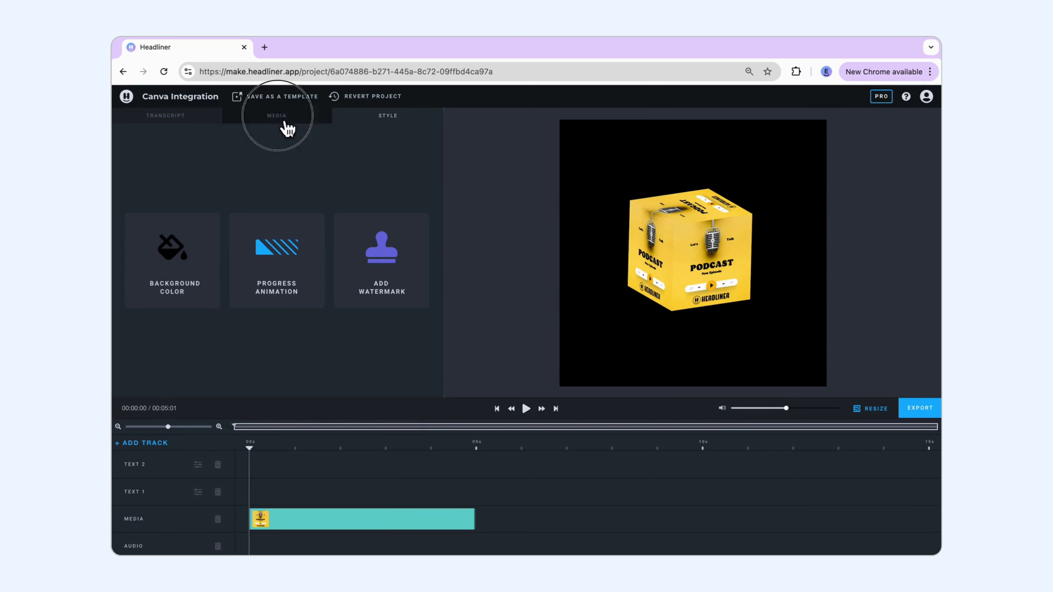
click(163, 445)
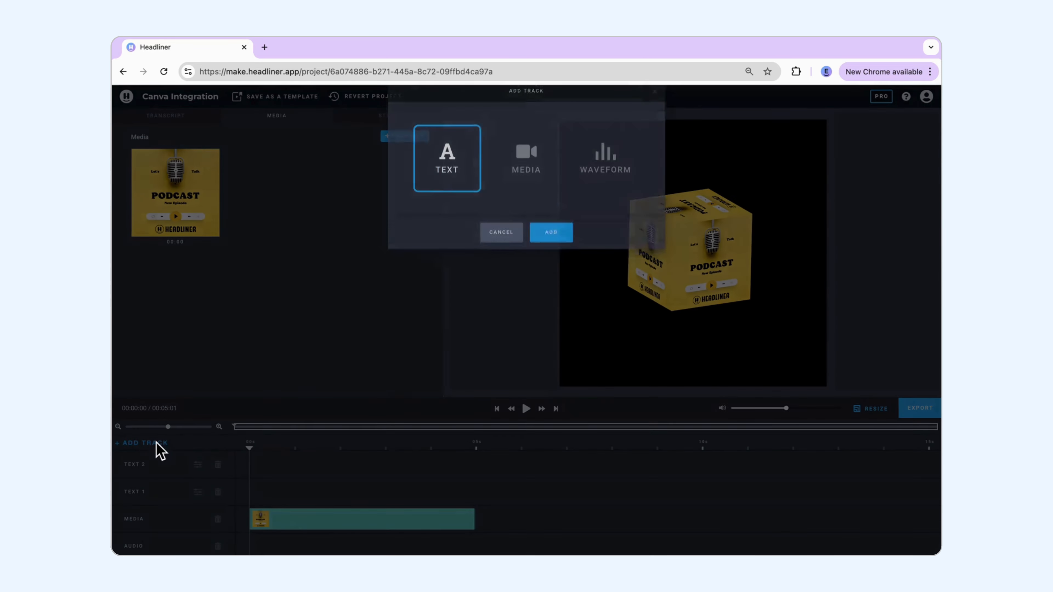
click(618, 187)
key(Return)
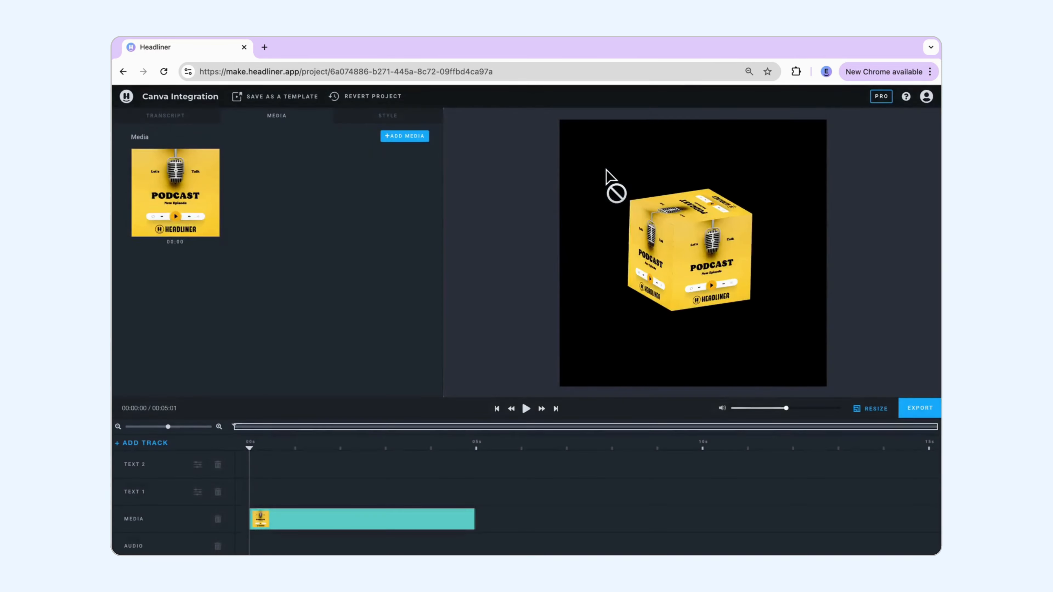
Step: Create a waveform at the start of the Waveform track with the Pixelated style and reduce its height
click(256, 464)
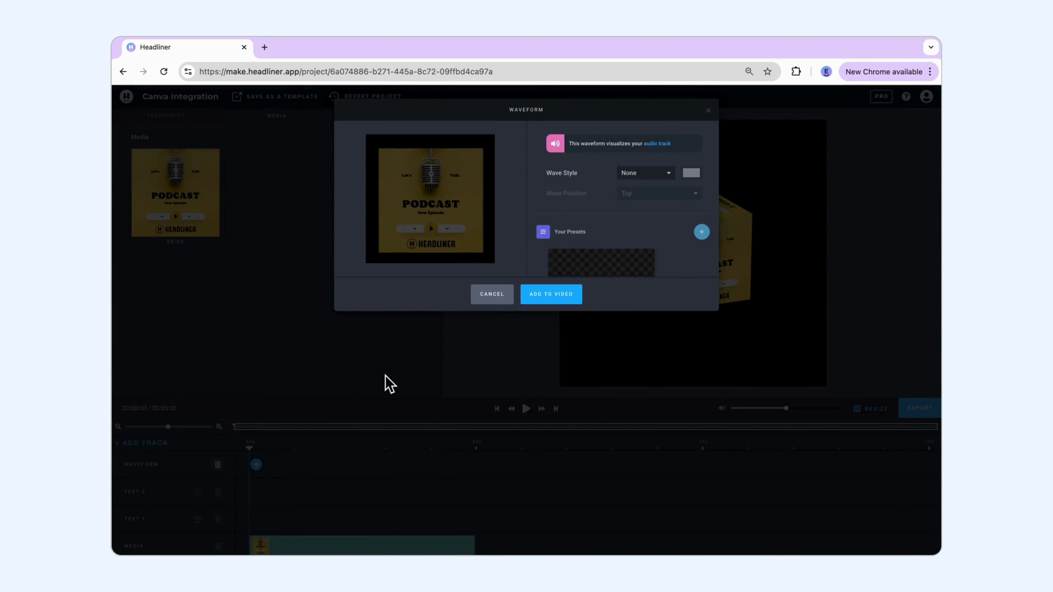
click(637, 179)
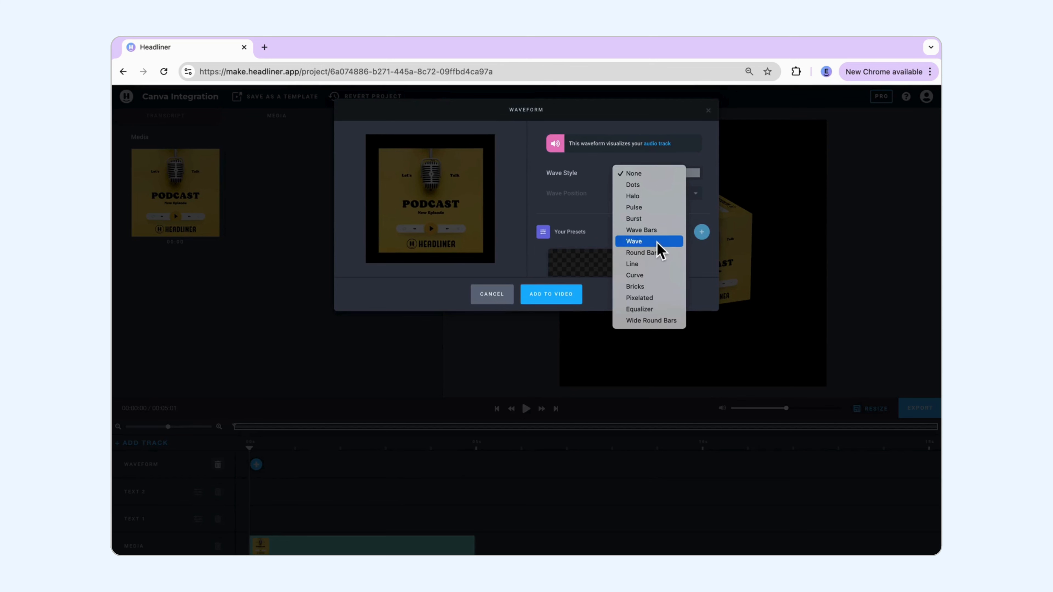
click(659, 299)
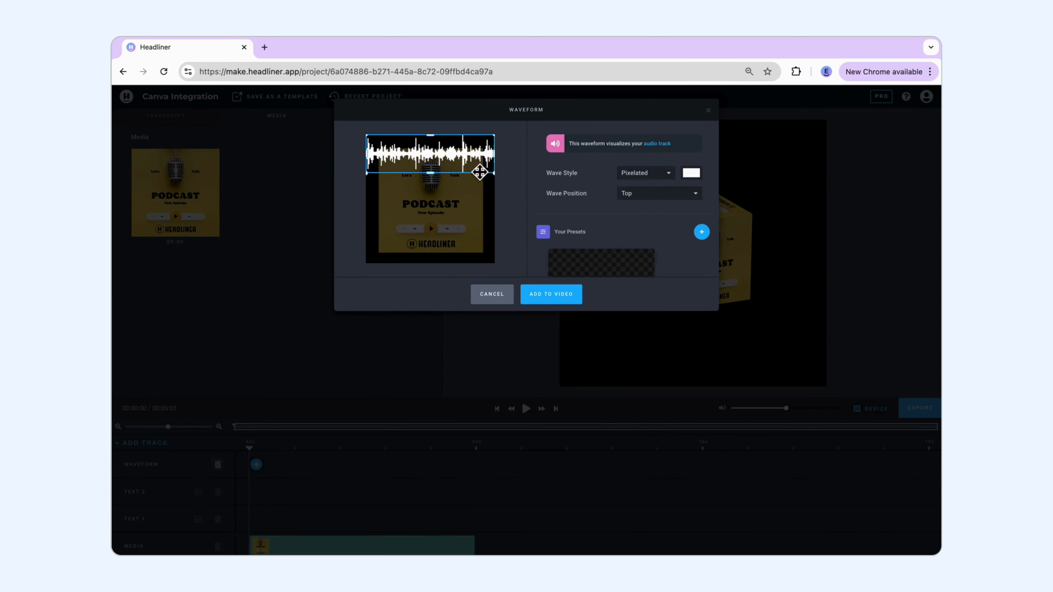
drag(477, 169, 437, 165)
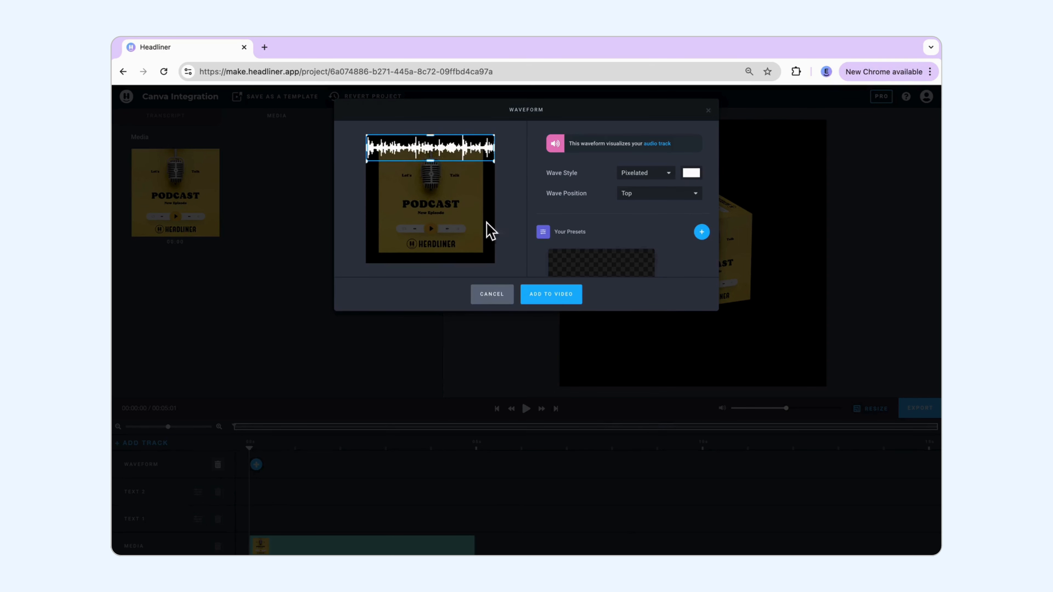
click(564, 301)
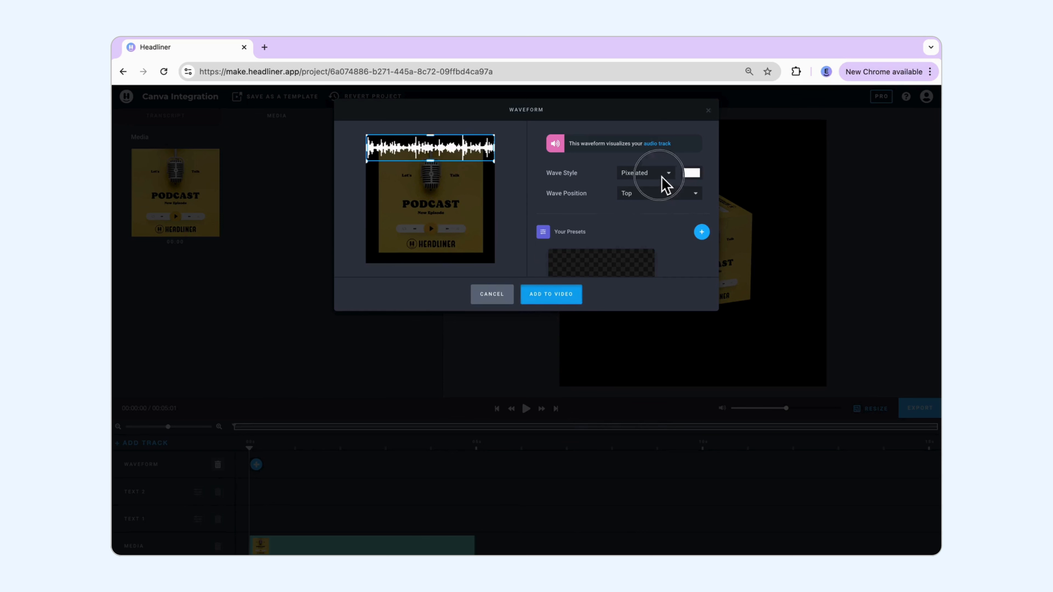
Step: Review the waveform's color and position options, place it across the middle of the frame, and add it to the video
click(691, 173)
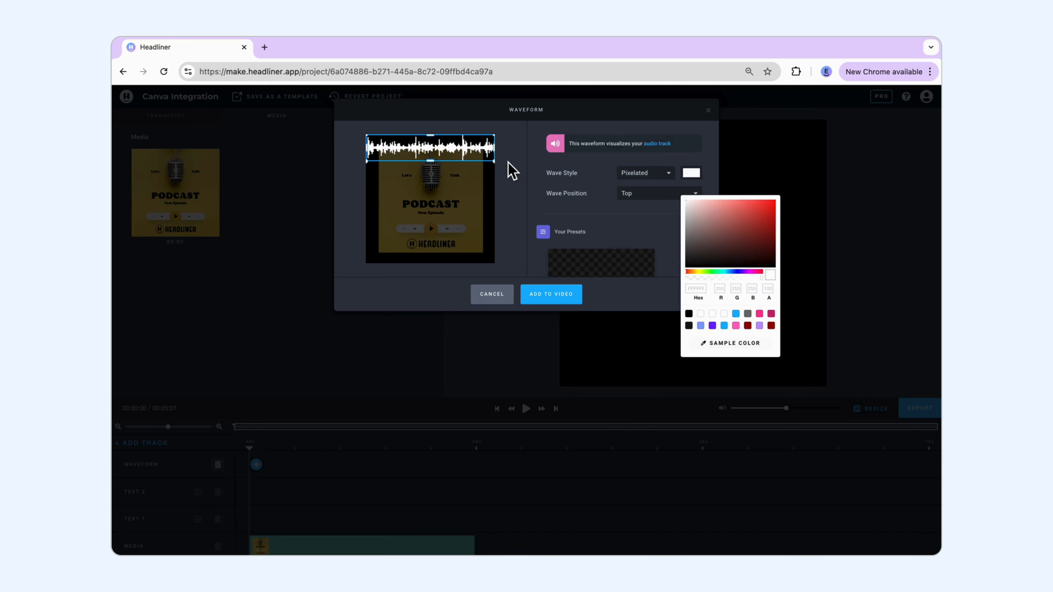
click(642, 176)
click(584, 178)
click(653, 201)
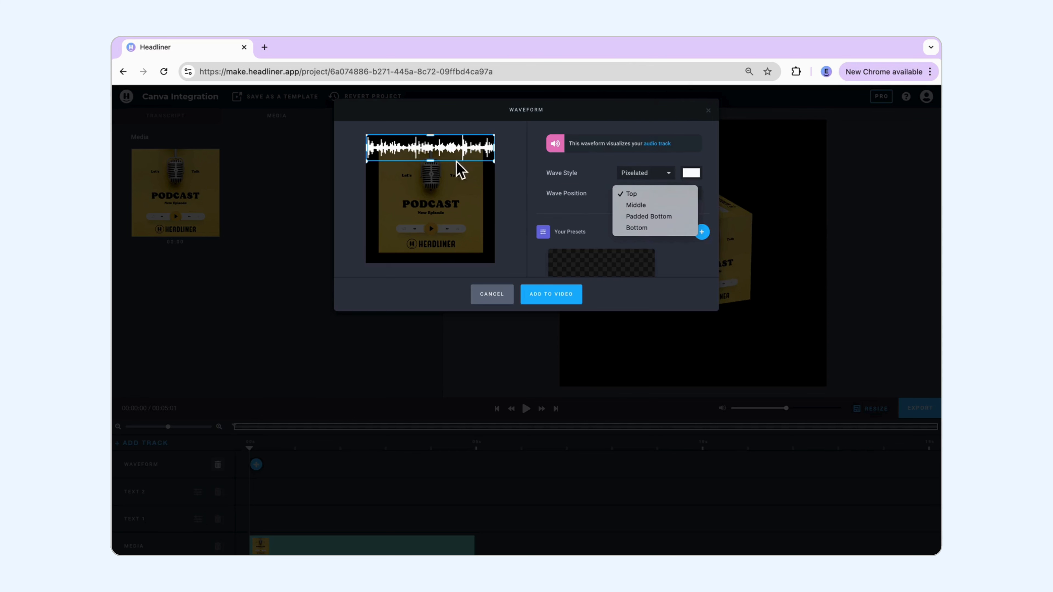
click(464, 148)
click(550, 293)
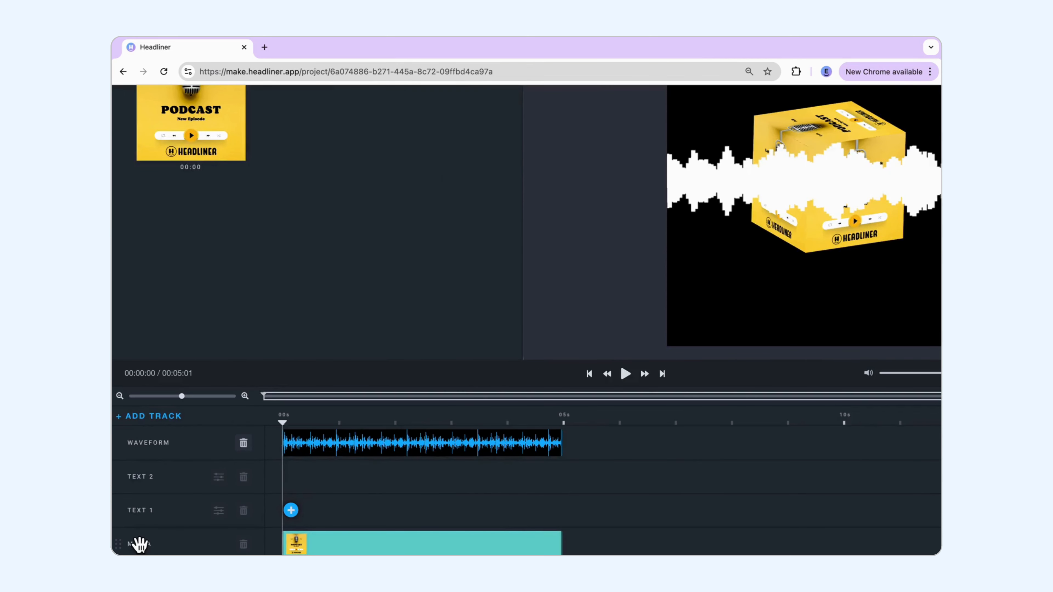
Step: Move the Media track above the Waveform track so the cube is layered in front of the waveform
drag(129, 547, 137, 464)
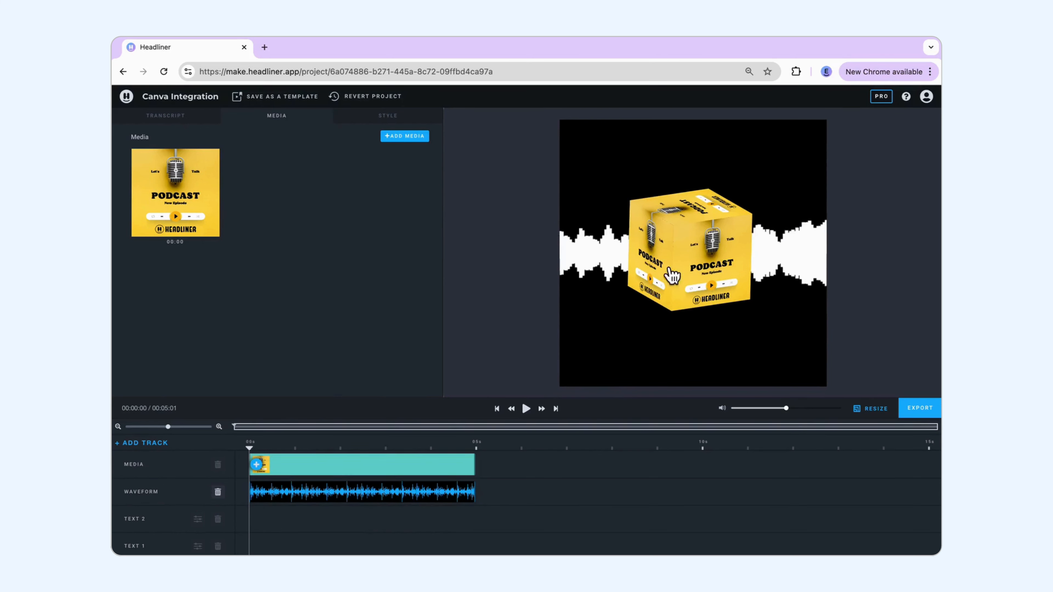
scroll(161, 524, down, 3)
scroll(161, 523, up, 3)
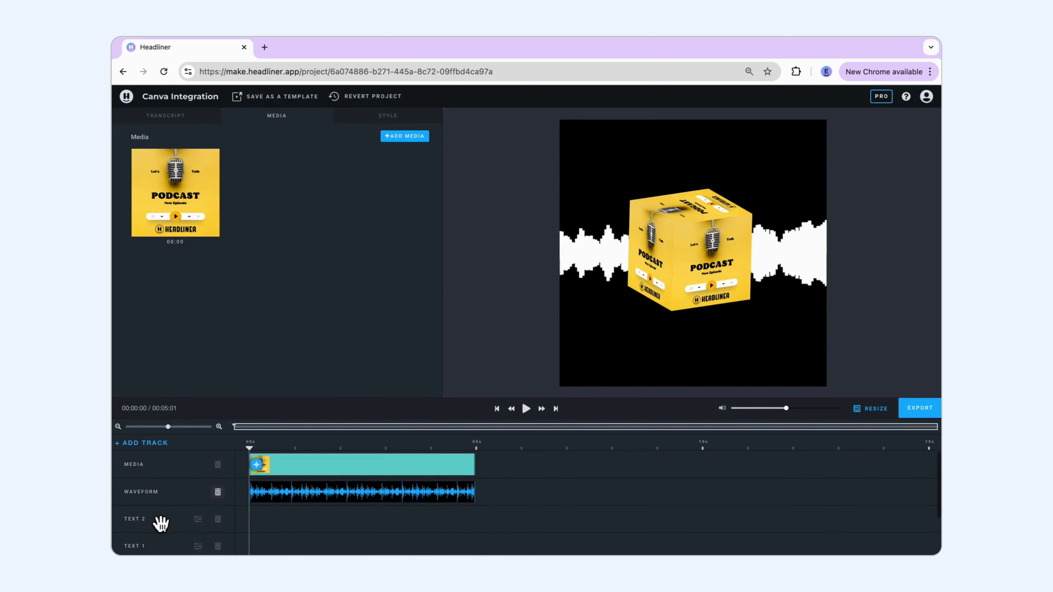
Step: Play the video to preview the rotating cube together with the waveform behind it
click(470, 245)
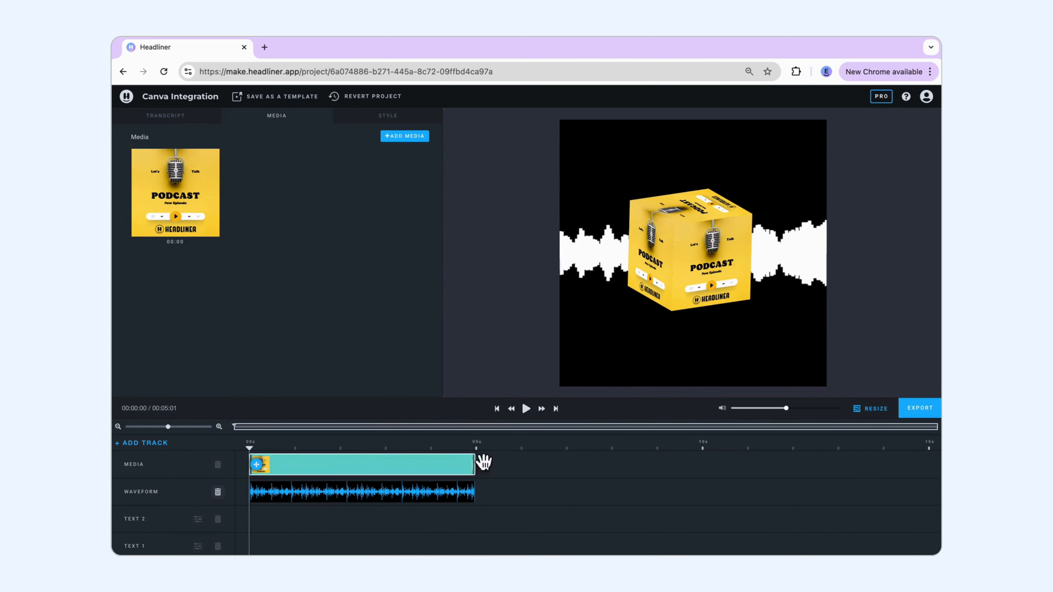
scroll(477, 489, down, 1)
scroll(477, 492, up, 1)
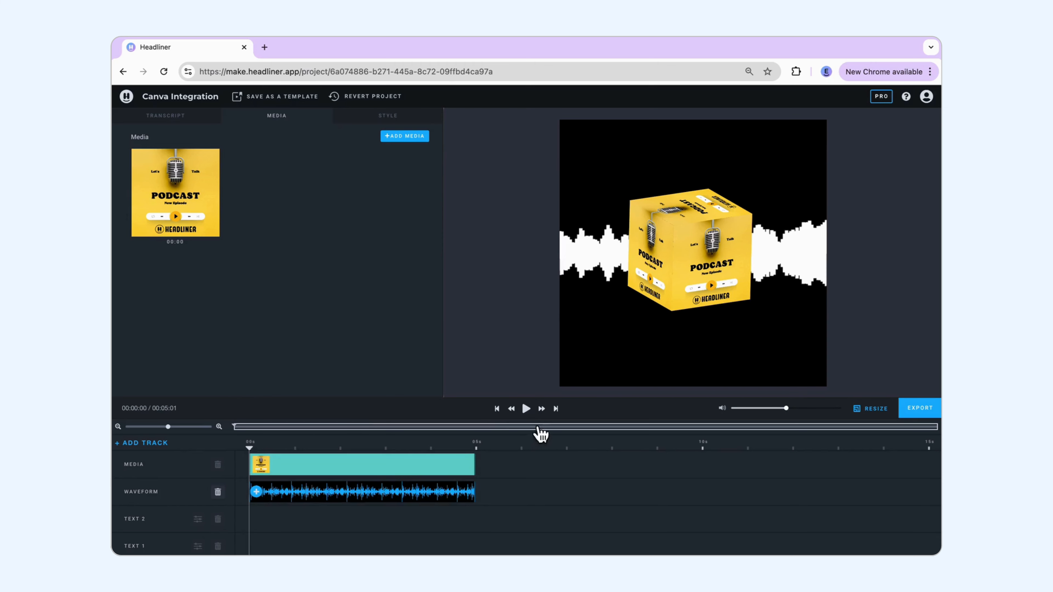
click(526, 409)
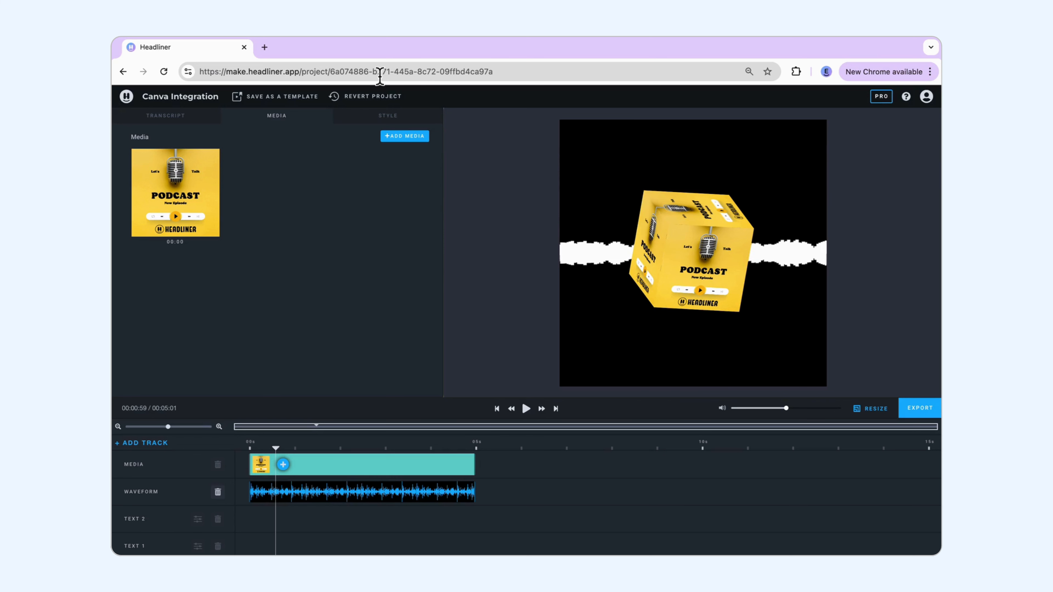
Step: Save the project as a template for videos up to 10 min, named "Canva Rotating Cube"
click(252, 102)
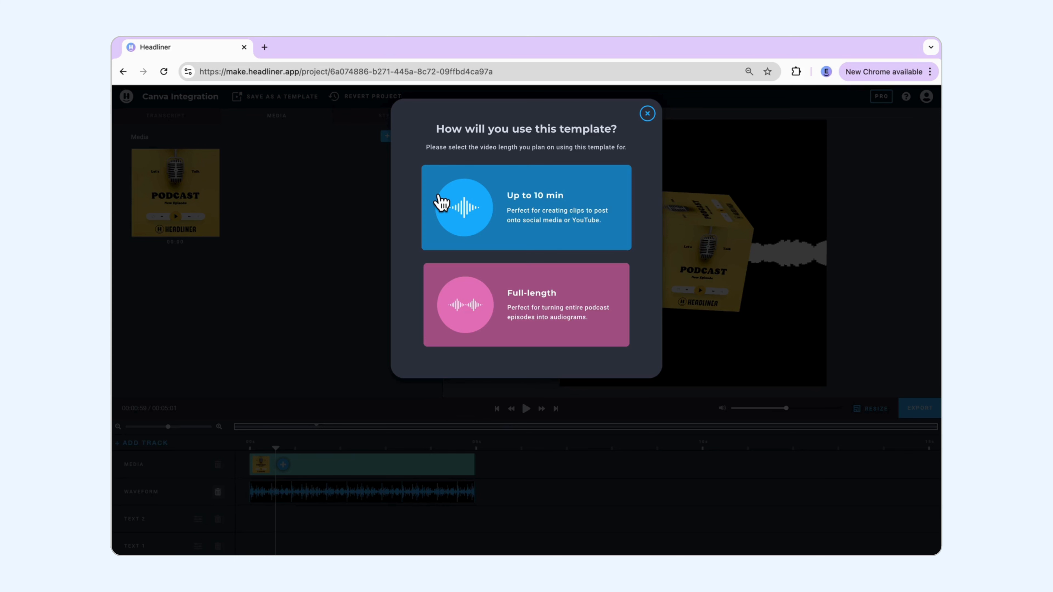
click(512, 240)
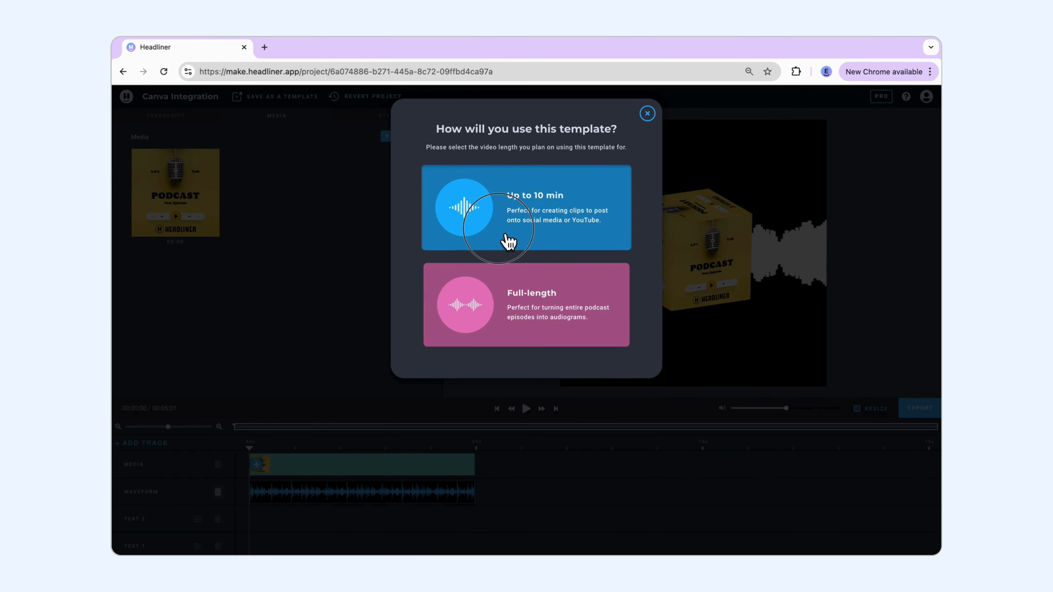
click(510, 242)
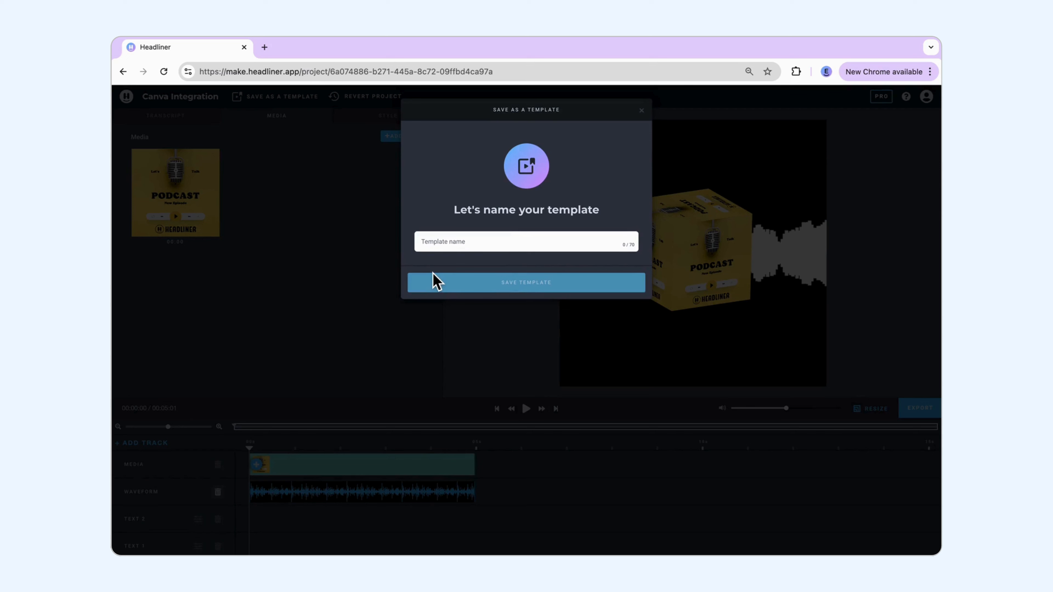
text(Canva Rotating Cube)
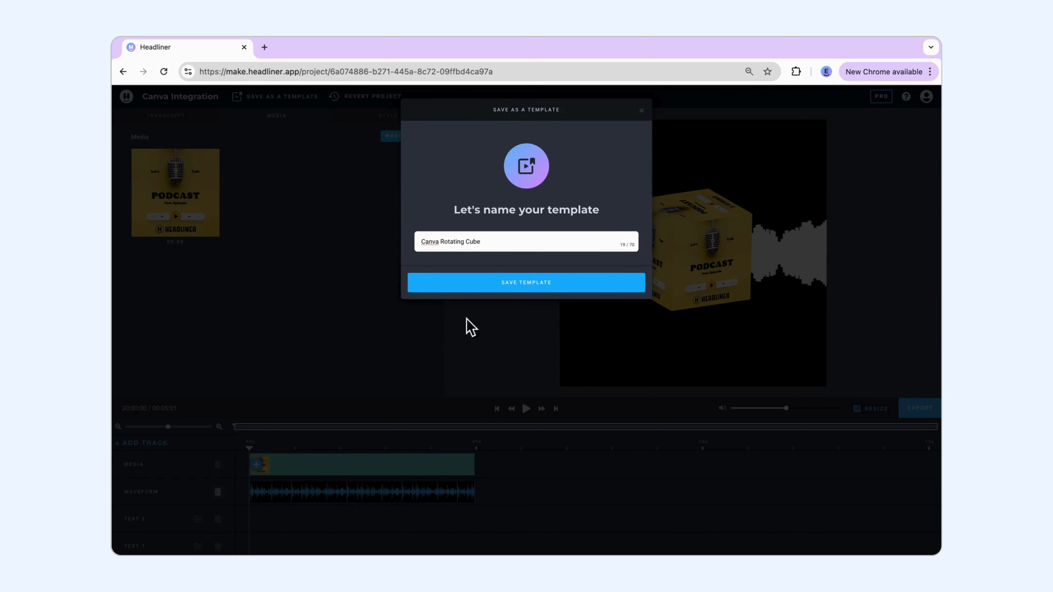
click(551, 287)
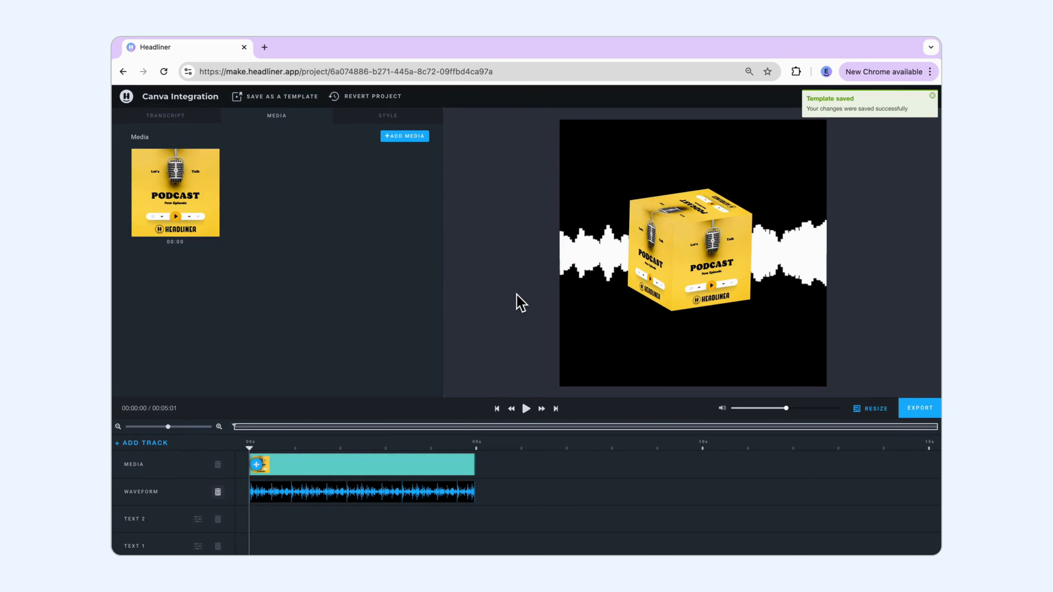
Step: Return to the Create page and look through the saved templates for the Canva Rotating Cube template
click(135, 100)
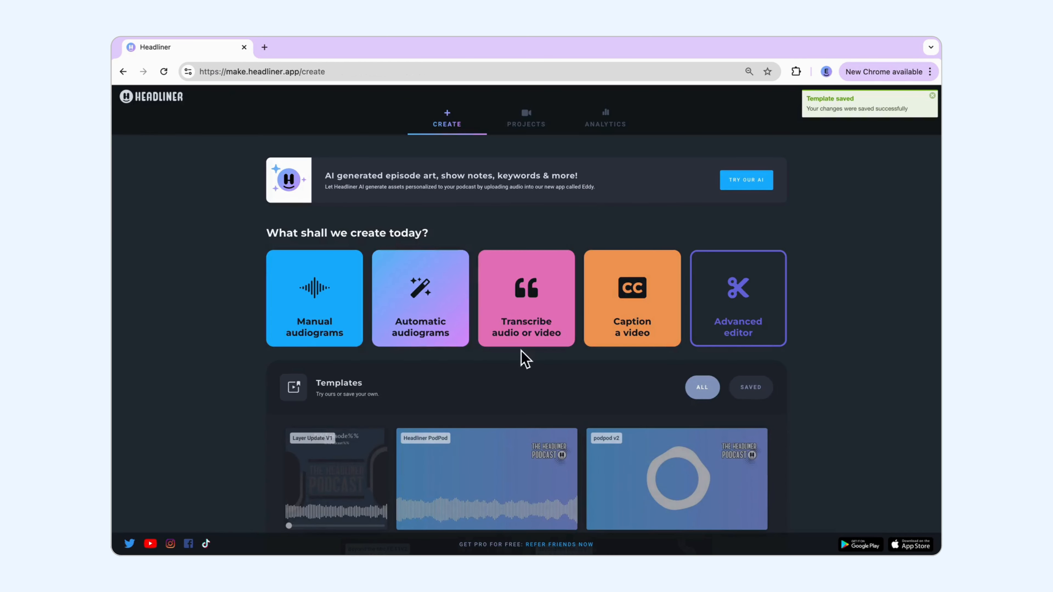
click(762, 401)
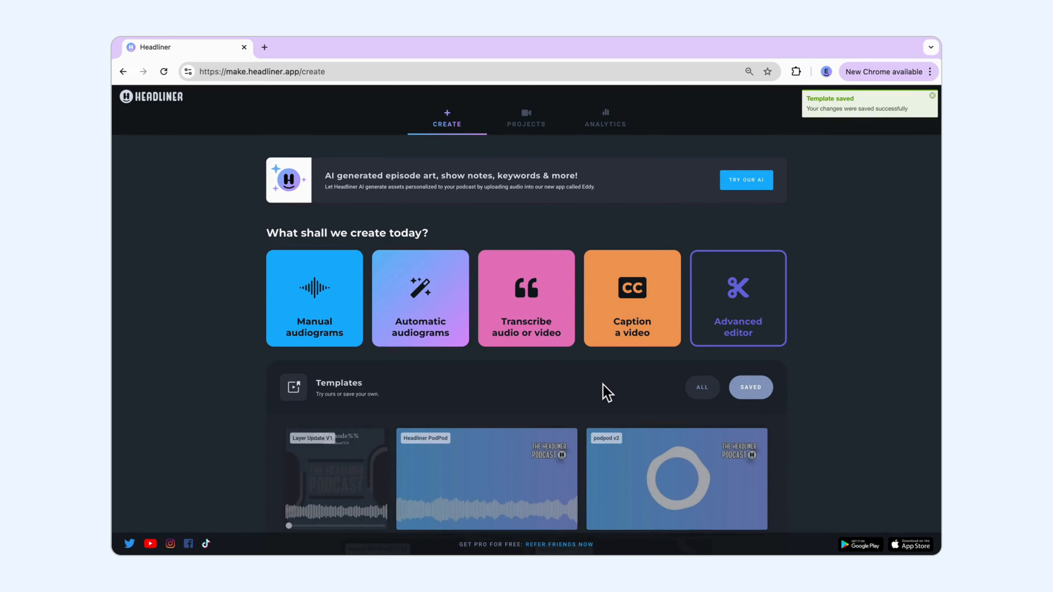
scroll(603, 390, down, 5)
scroll(607, 391, down, 3)
mouse_move(635, 478)
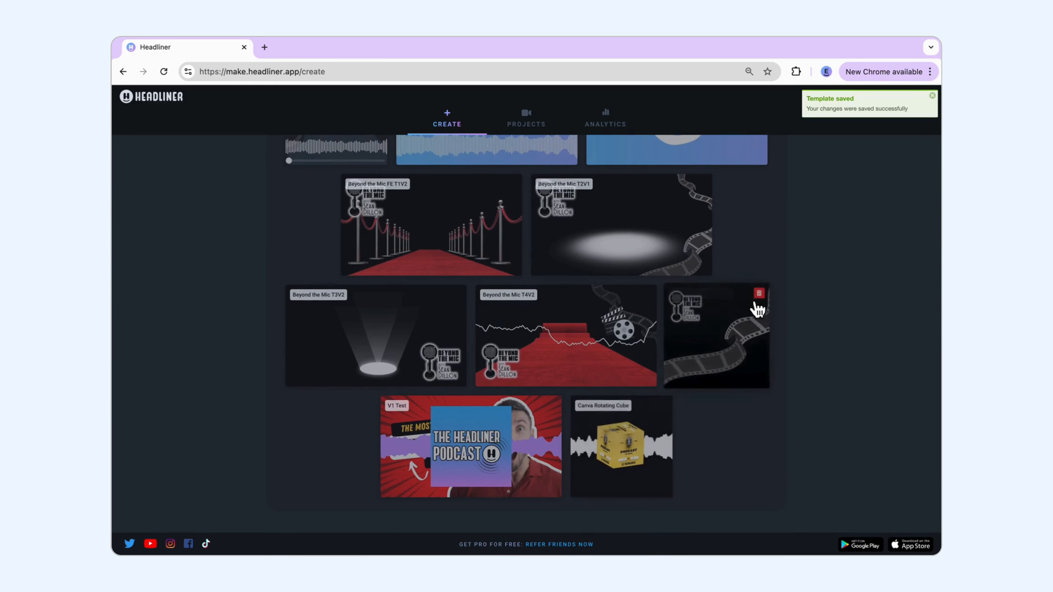
Step: Start setting up Automatic audiograms from the Create page
scroll(753, 304, up, 9)
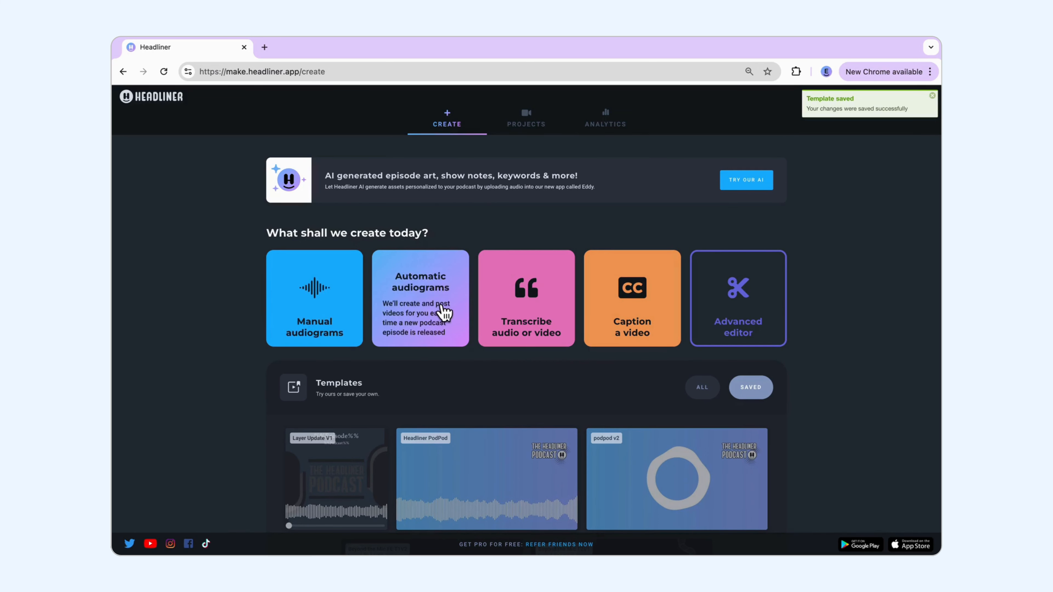
click(444, 312)
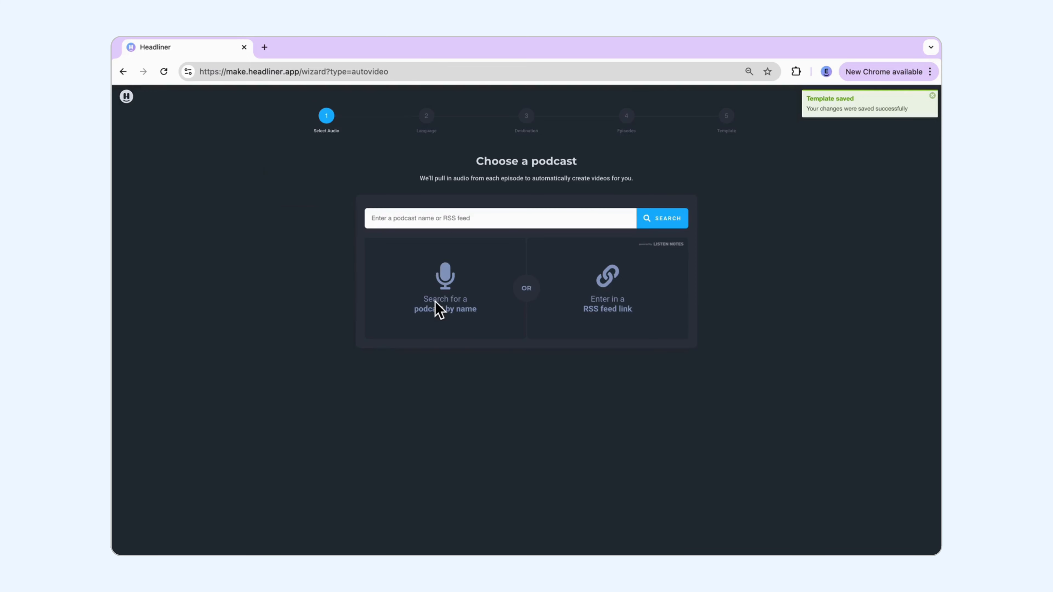